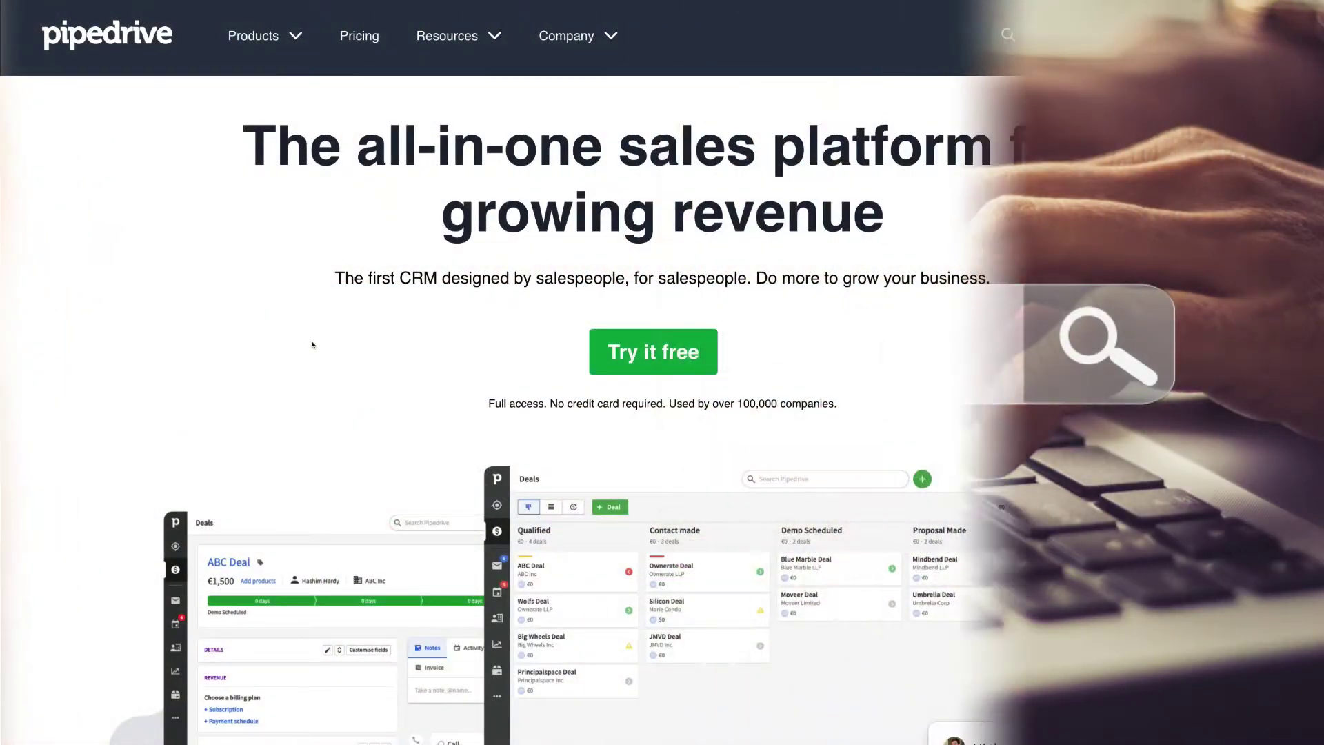
# Start a free trial of the Essential plan from the Pricing page.
pyautogui.click(353, 36)
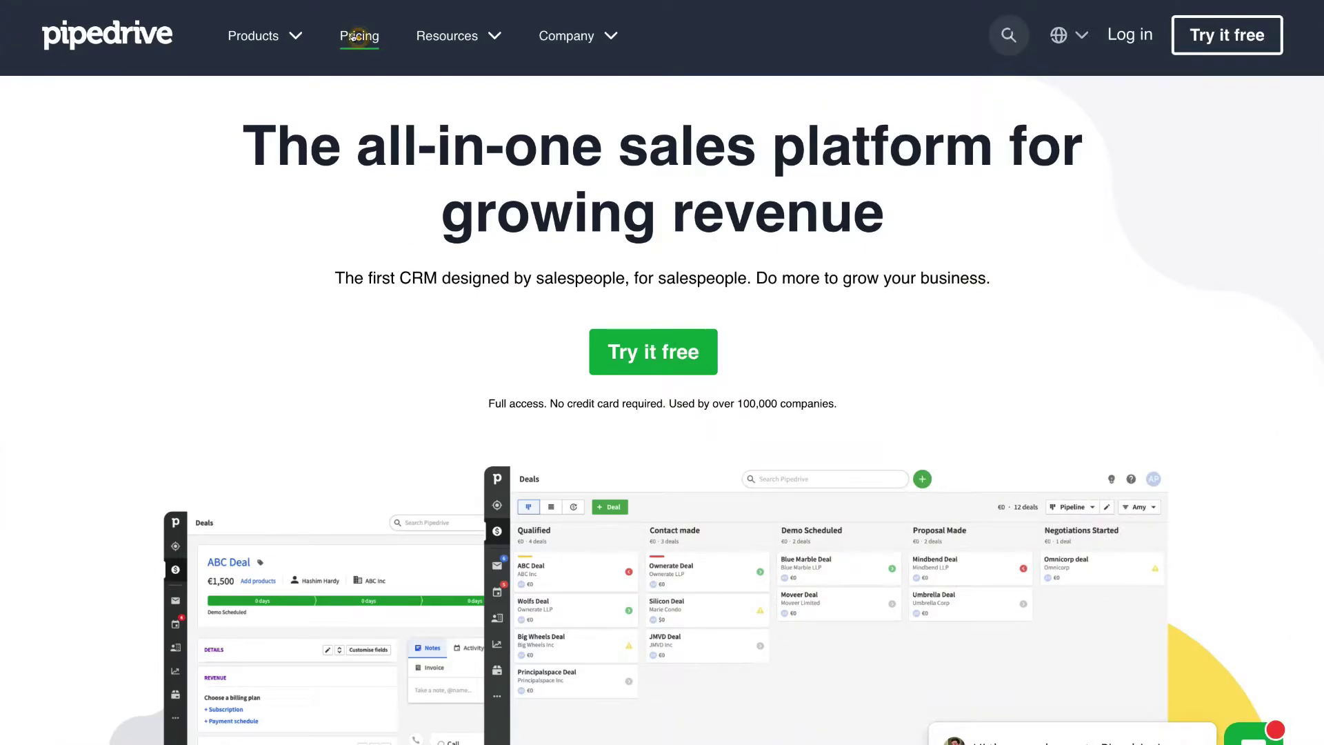
pyautogui.scroll(-3, 328, 312)
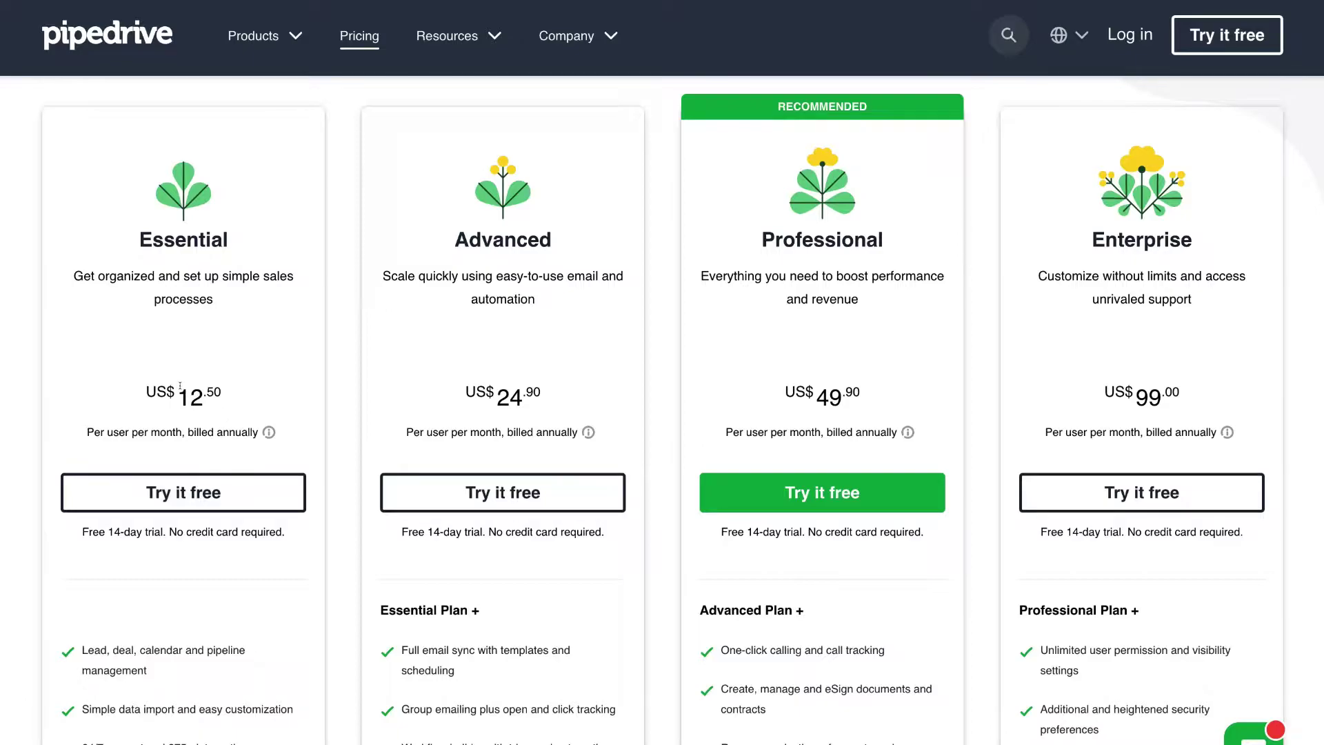
pyautogui.click(173, 492)
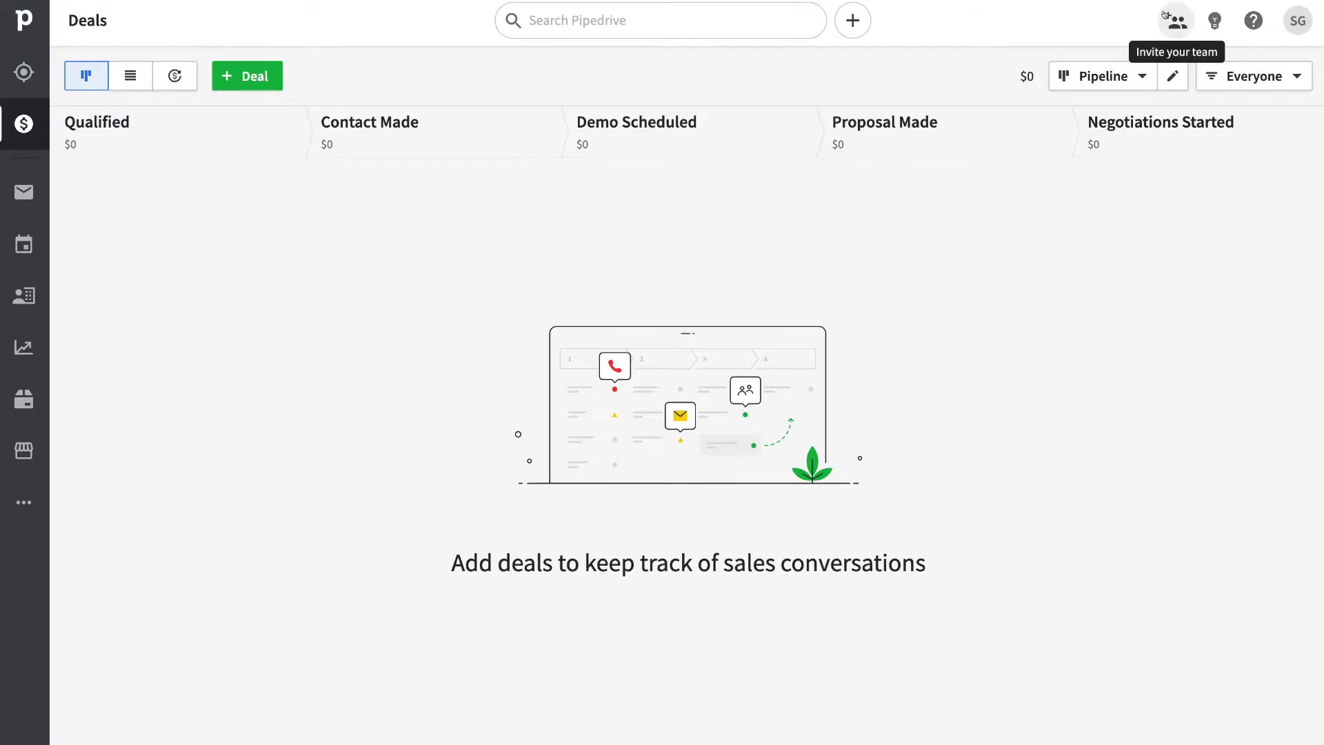
pyautogui.click(1292, 13)
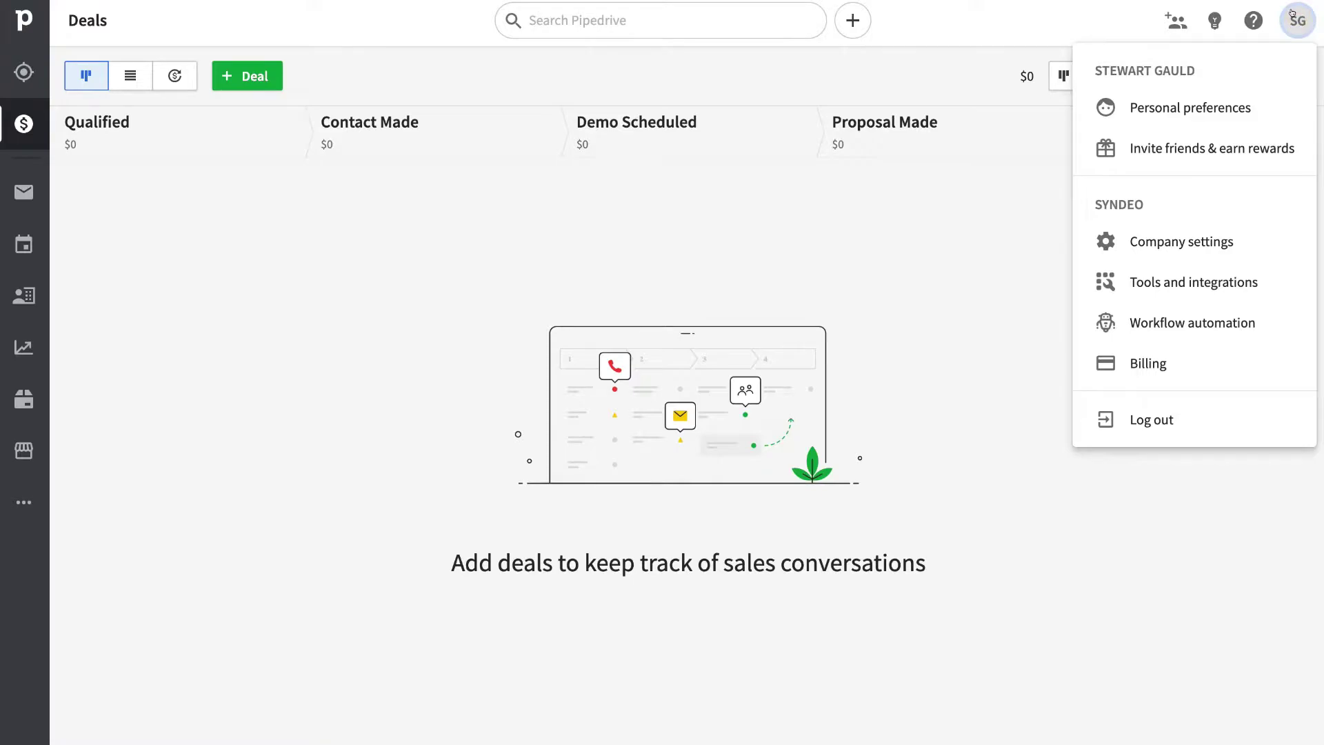
pyautogui.click(1222, 240)
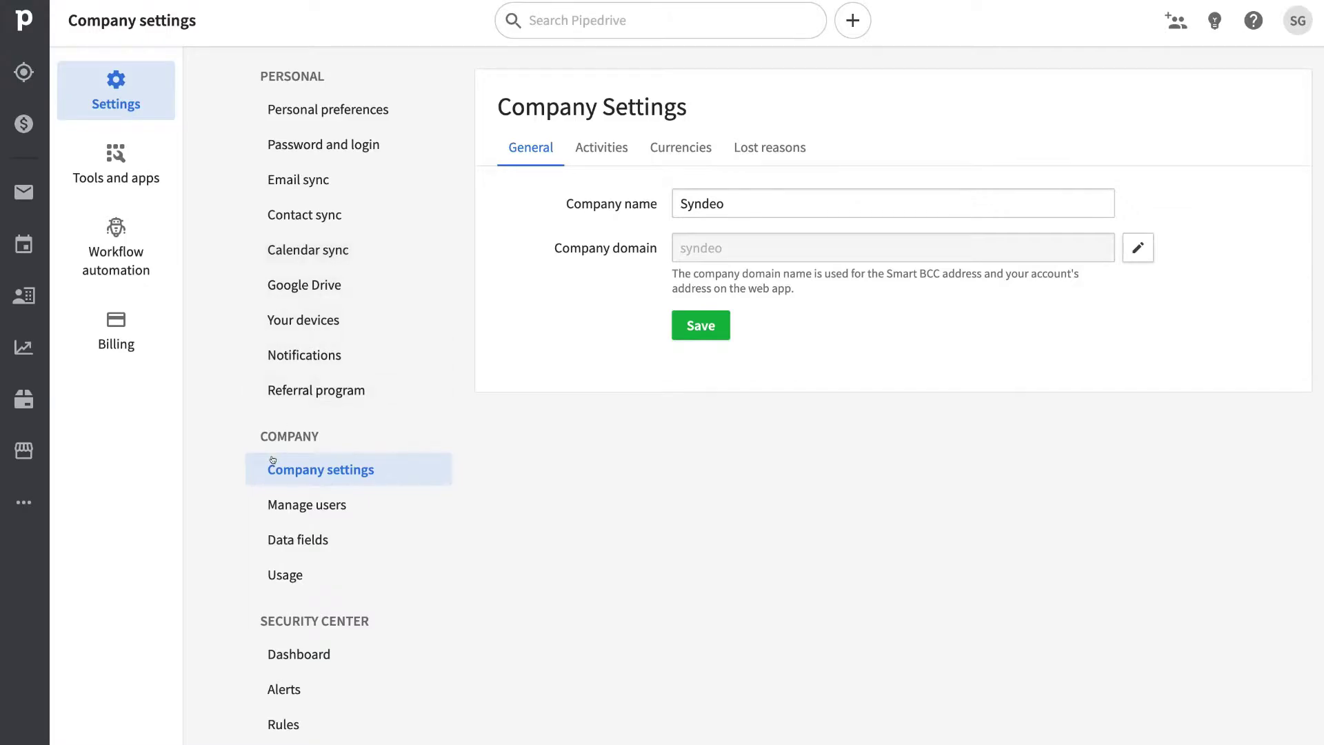
pyautogui.click(358, 503)
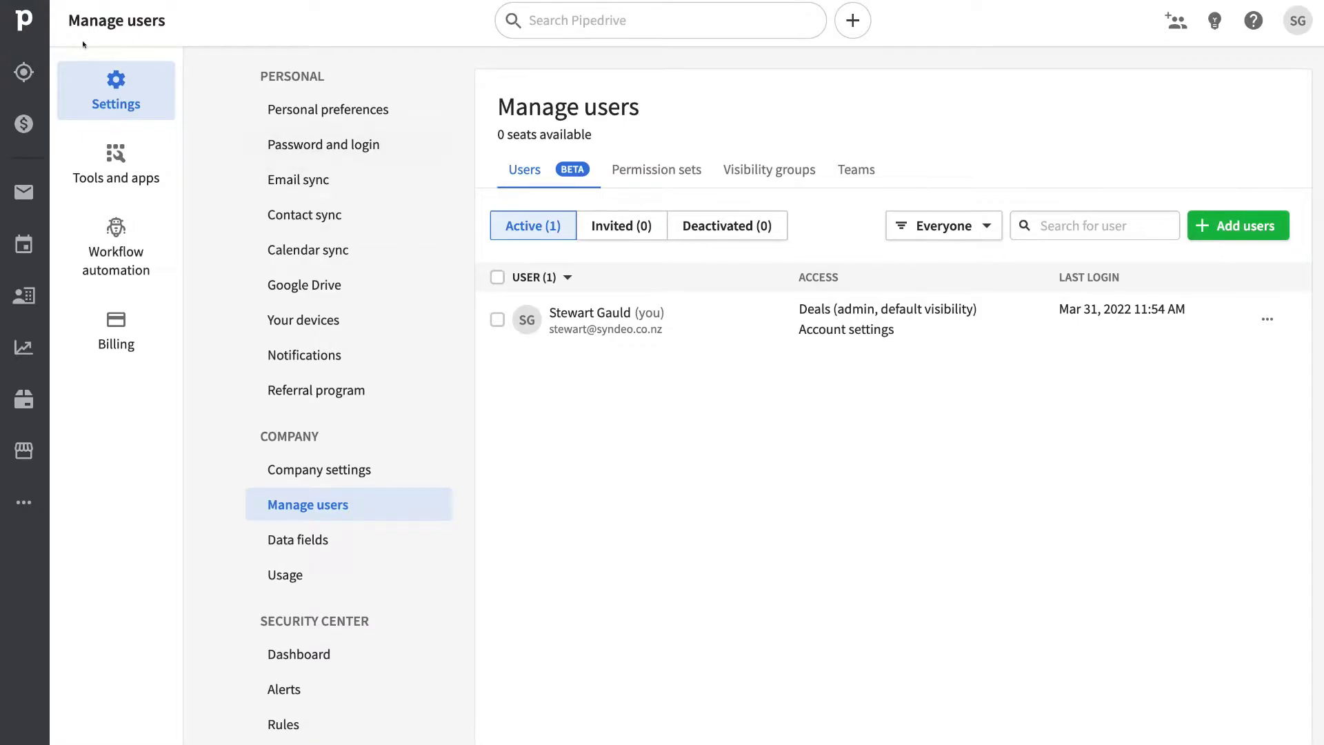
pyautogui.click(18, 22)
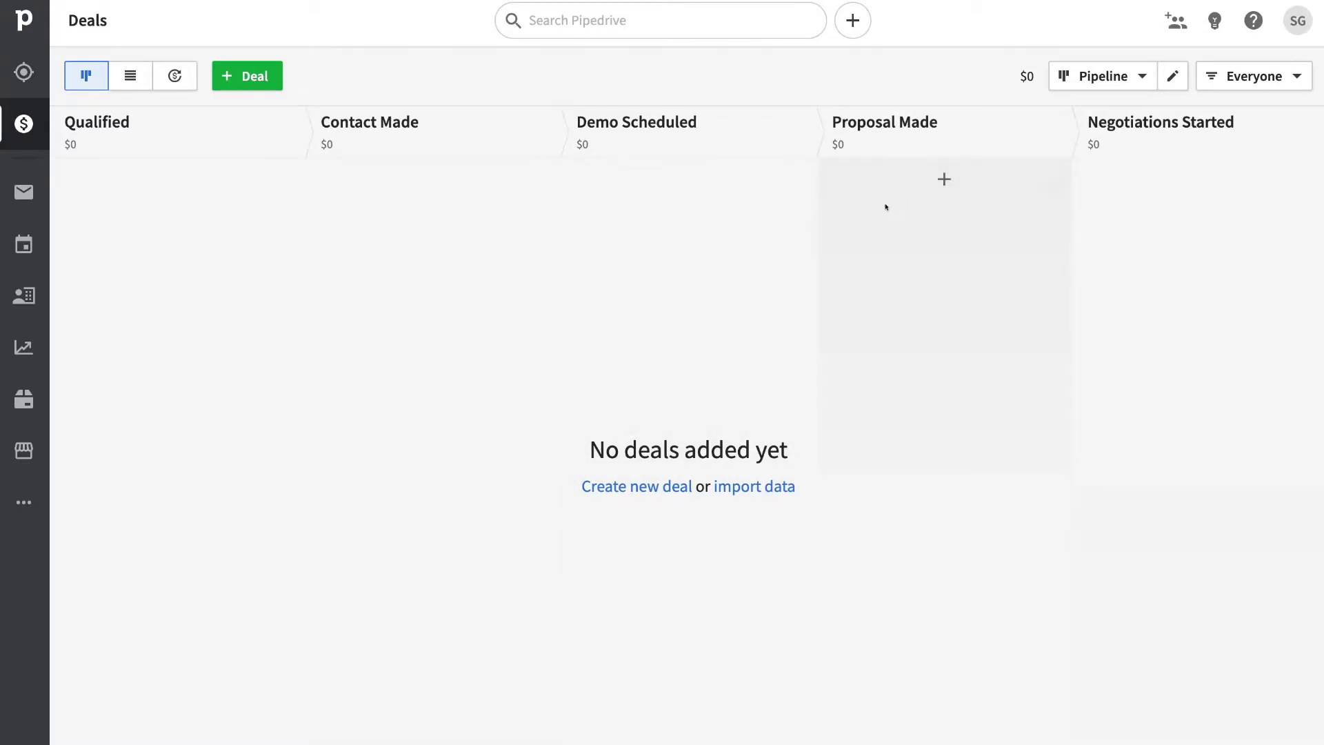
# Add a Warm 'King Foods lead' with its contact person, King Foods organization and value, then open it.
pyautogui.click(18, 71)
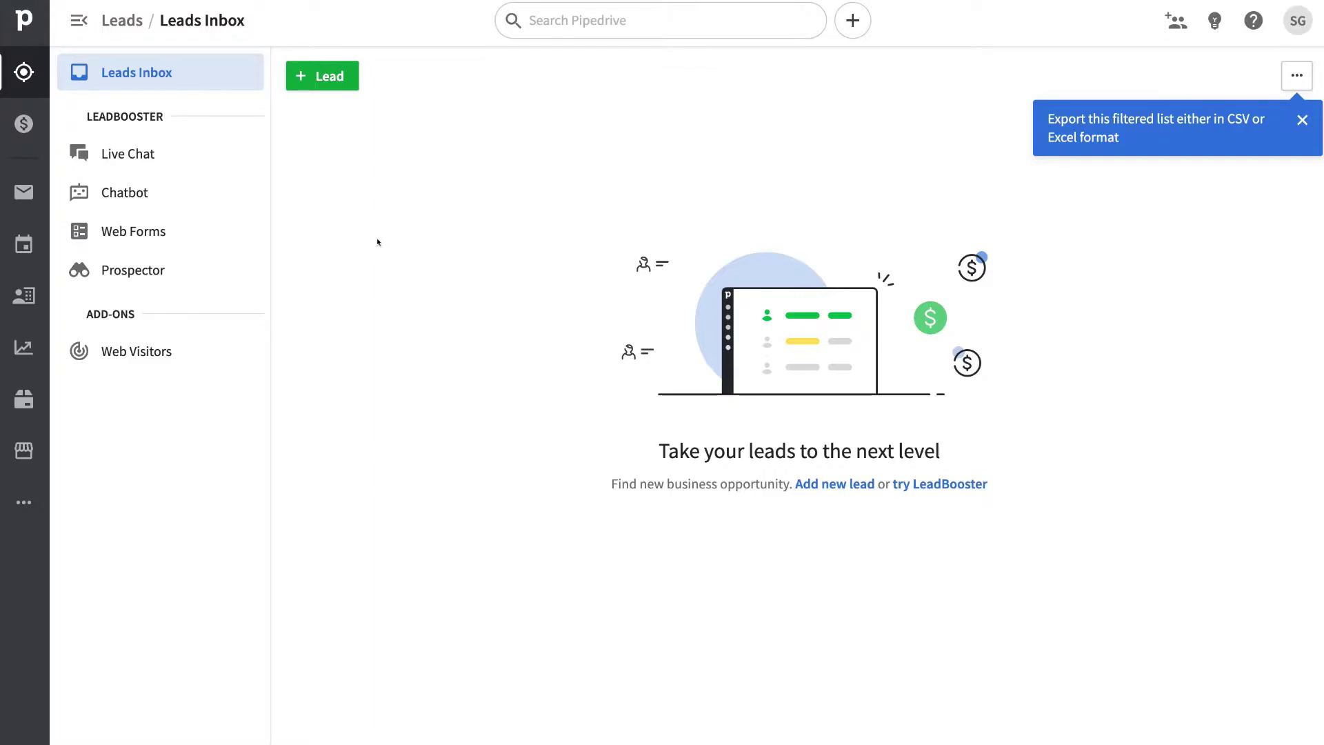
pyautogui.click(315, 77)
pyautogui.write('Sam Smith')
pyautogui.write('King')
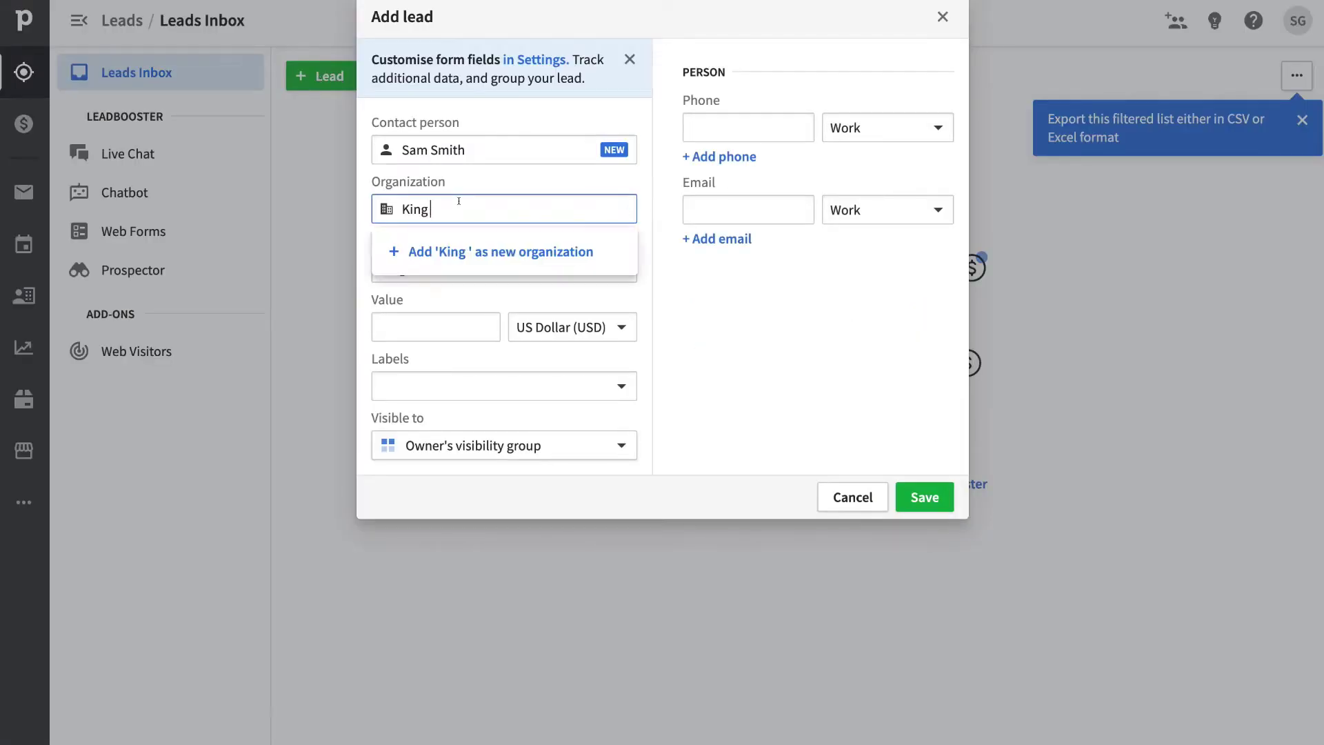
pyautogui.click(424, 327)
pyautogui.write('100')
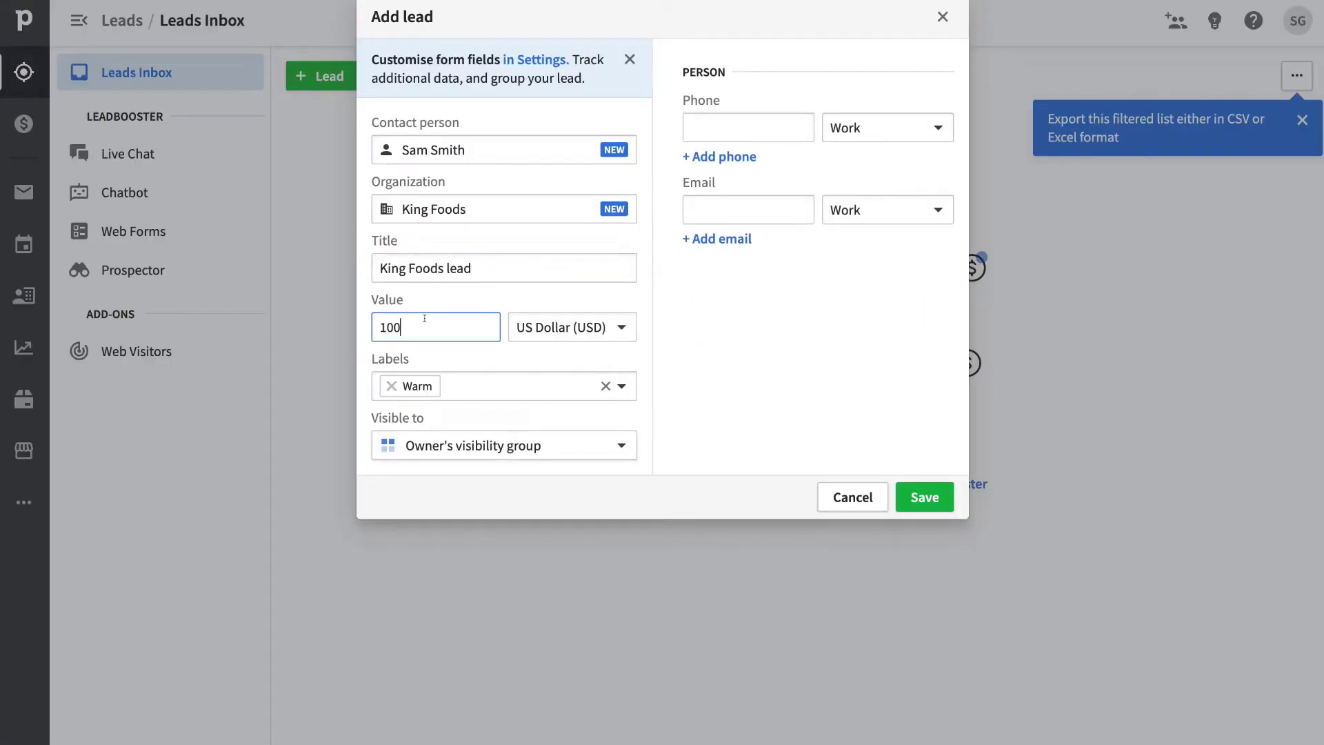
pyautogui.write('000')
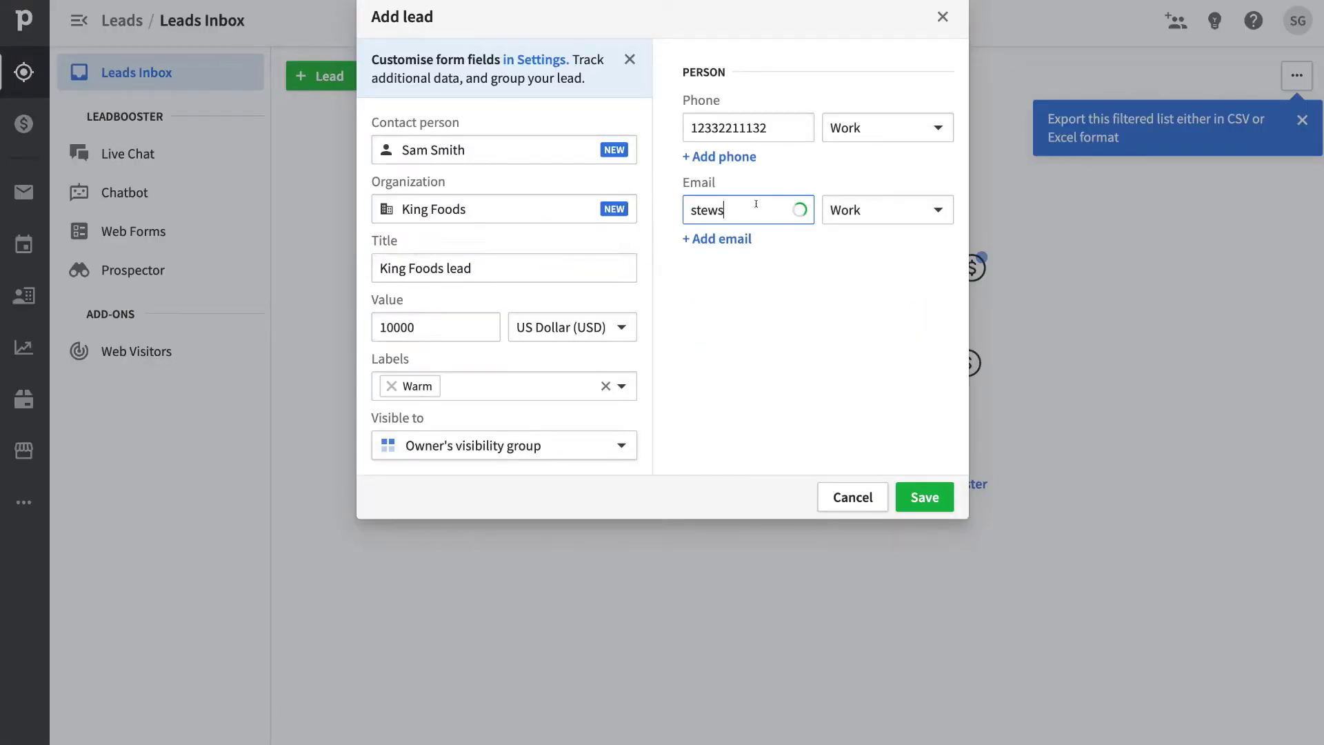
pyautogui.write('r')
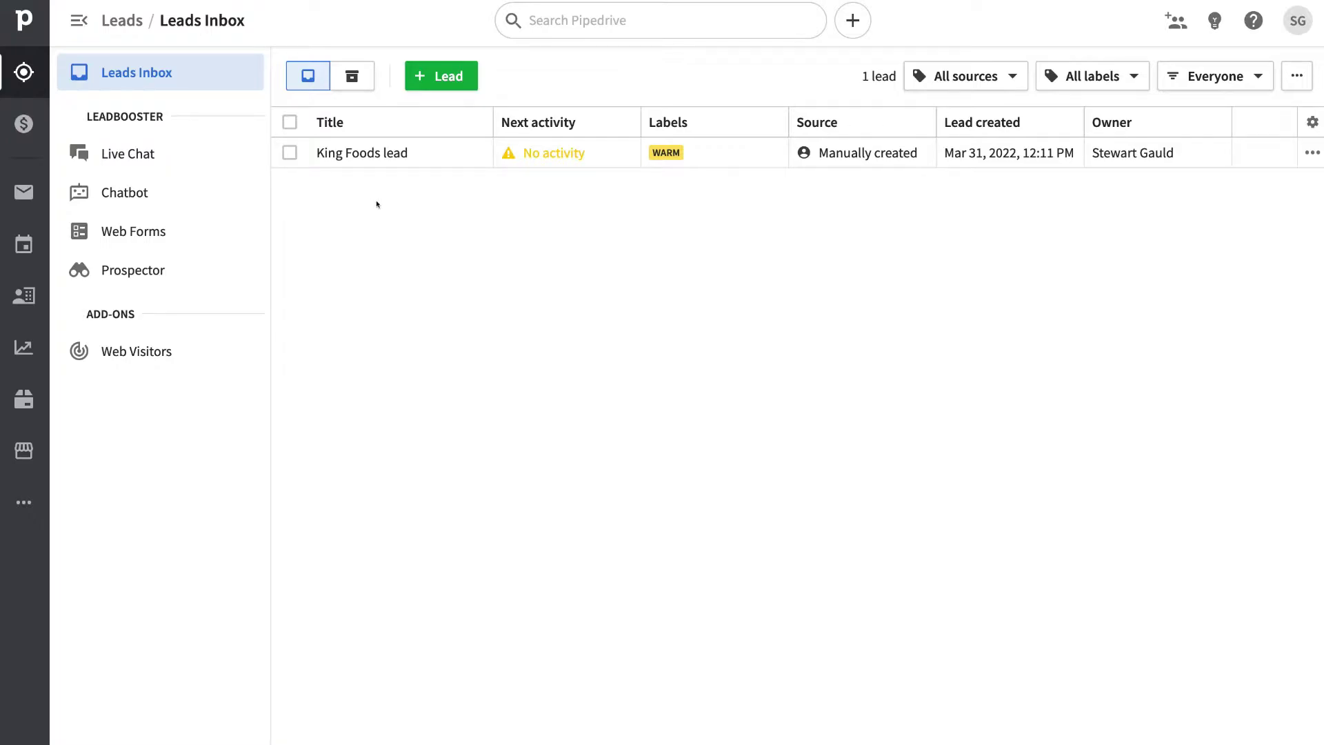
pyautogui.click(366, 150)
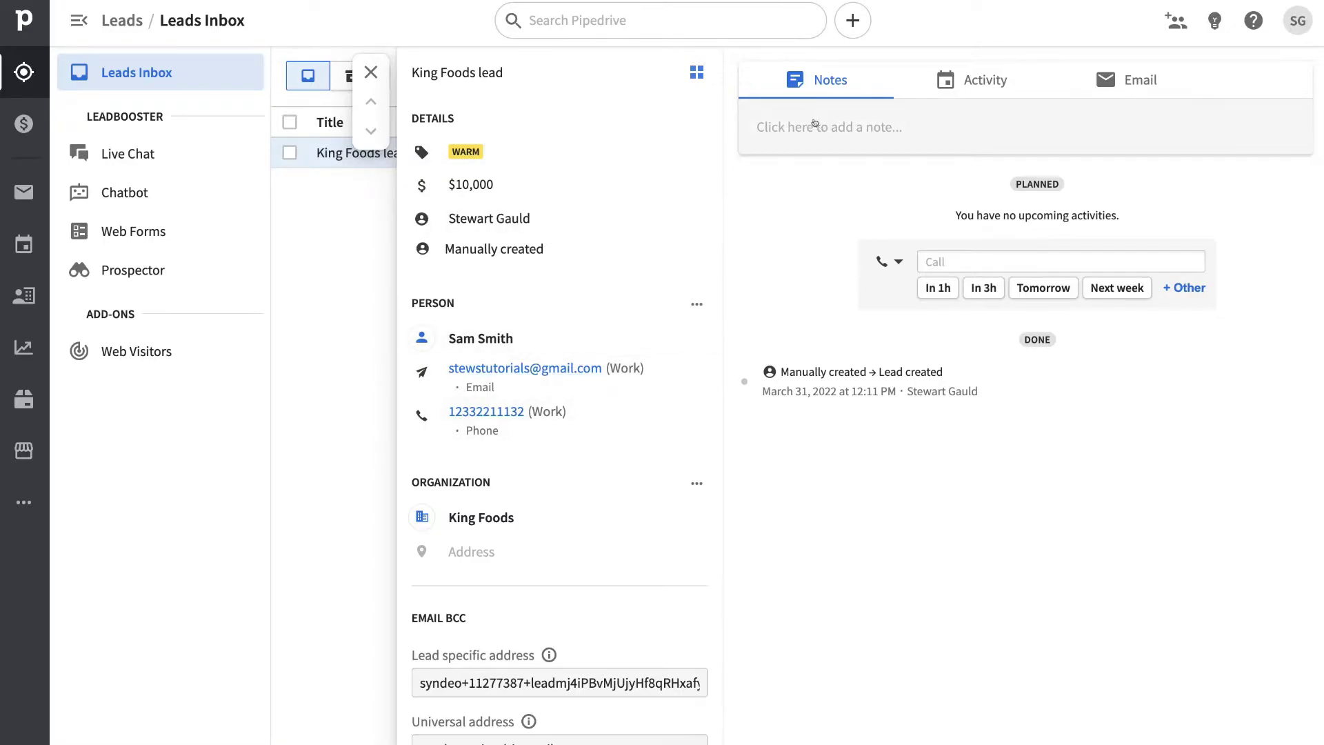
# Check the King Foods lead's Activity and Email tabs, then dismiss the Sales Inbox promotion.
pyautogui.click(978, 80)
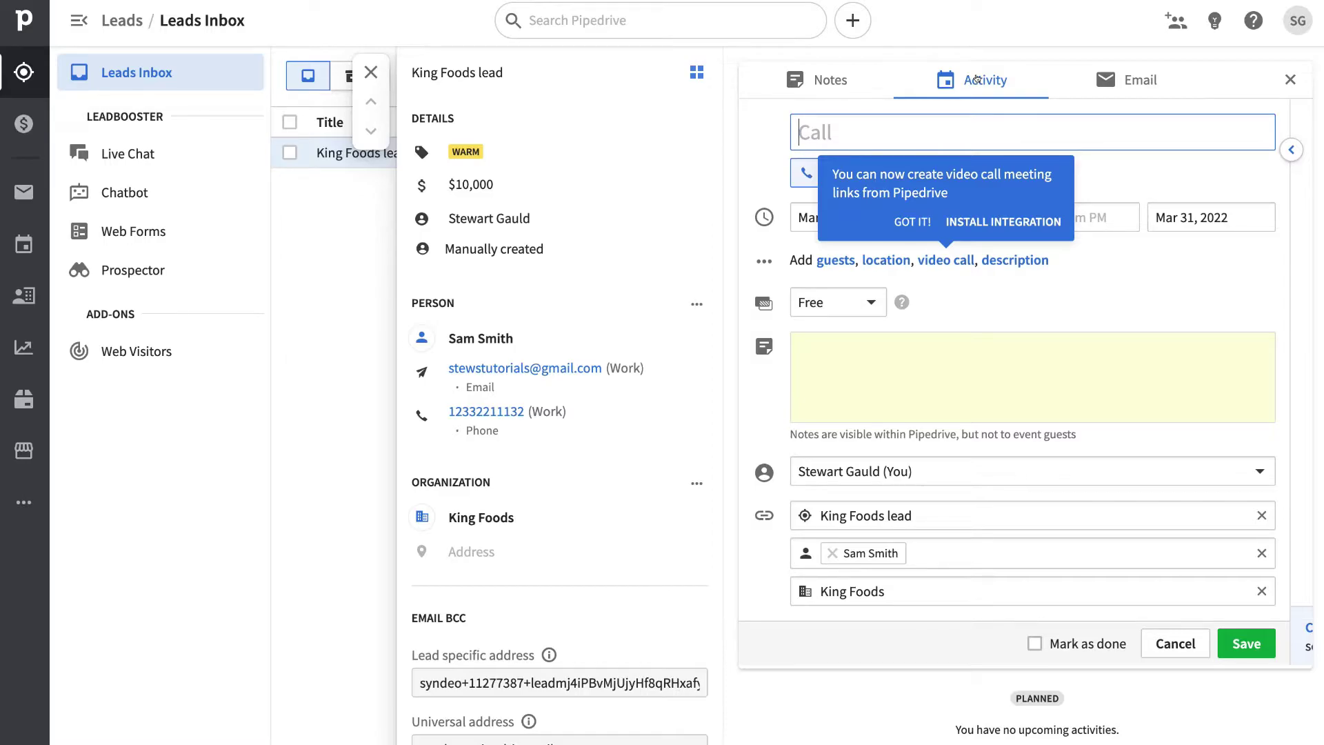
pyautogui.click(1118, 80)
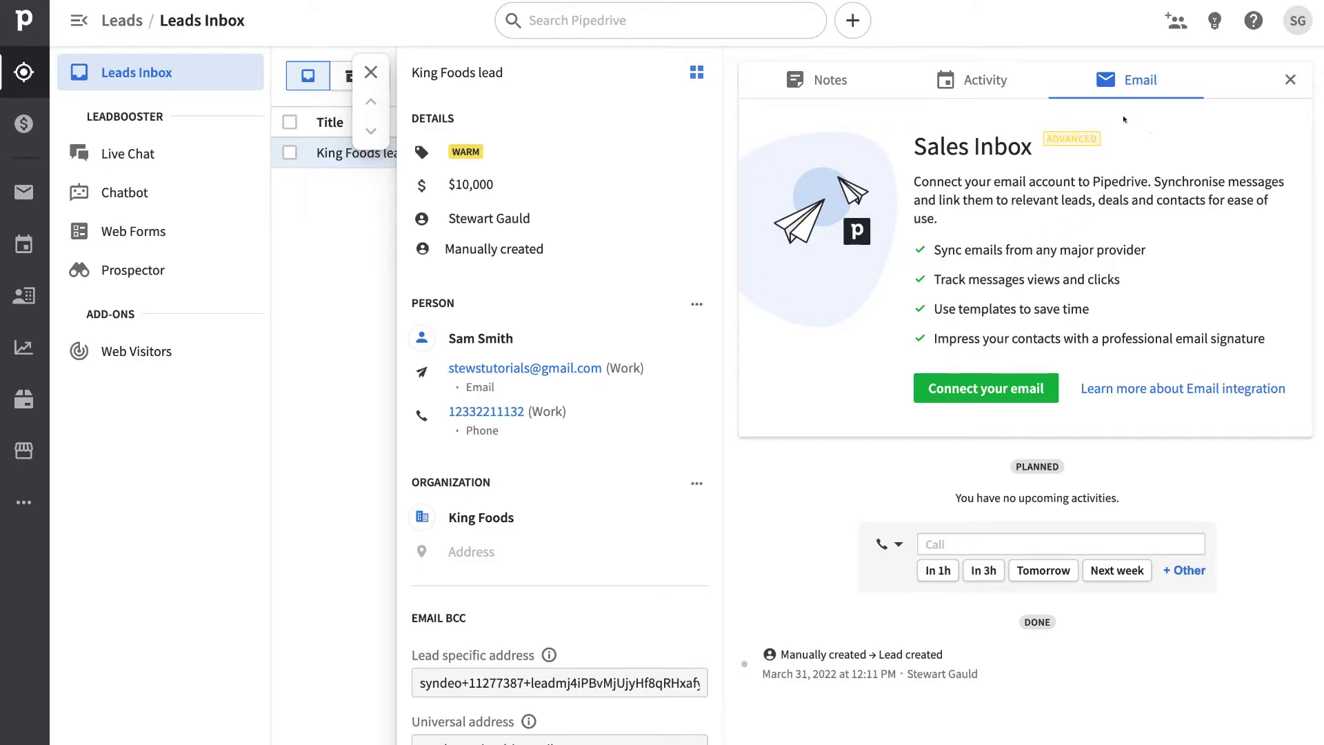
pyautogui.click(1288, 81)
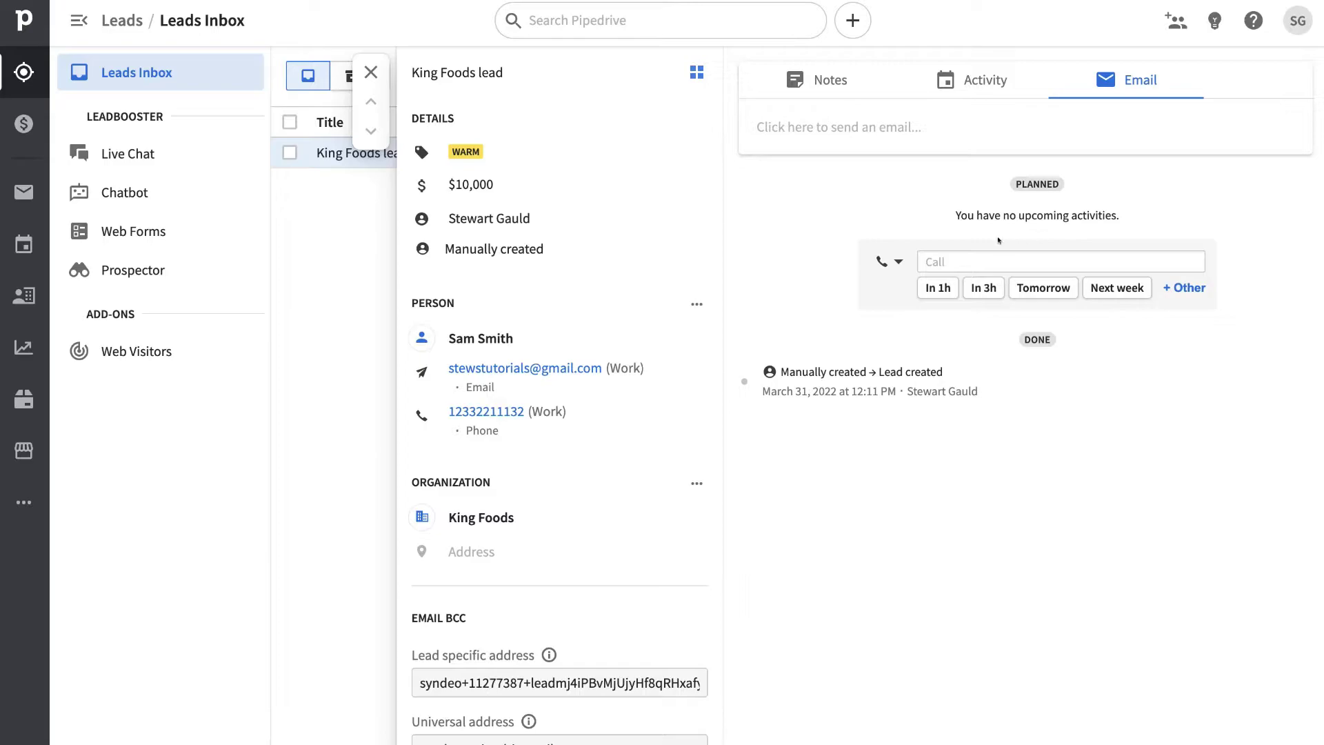
# Plan a Meeting-type activity 'Introduction Meeting' on the lead for next week, April 7.
pyautogui.click(895, 260)
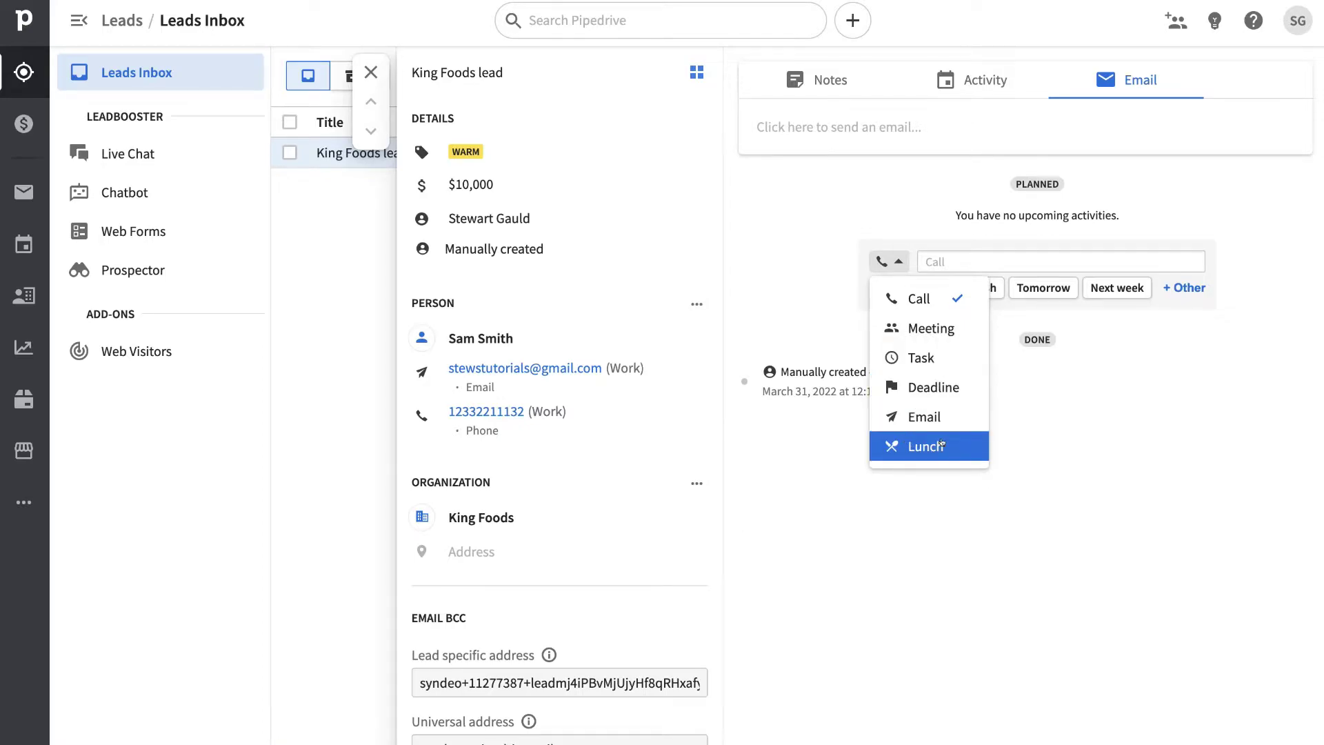
pyautogui.click(941, 328)
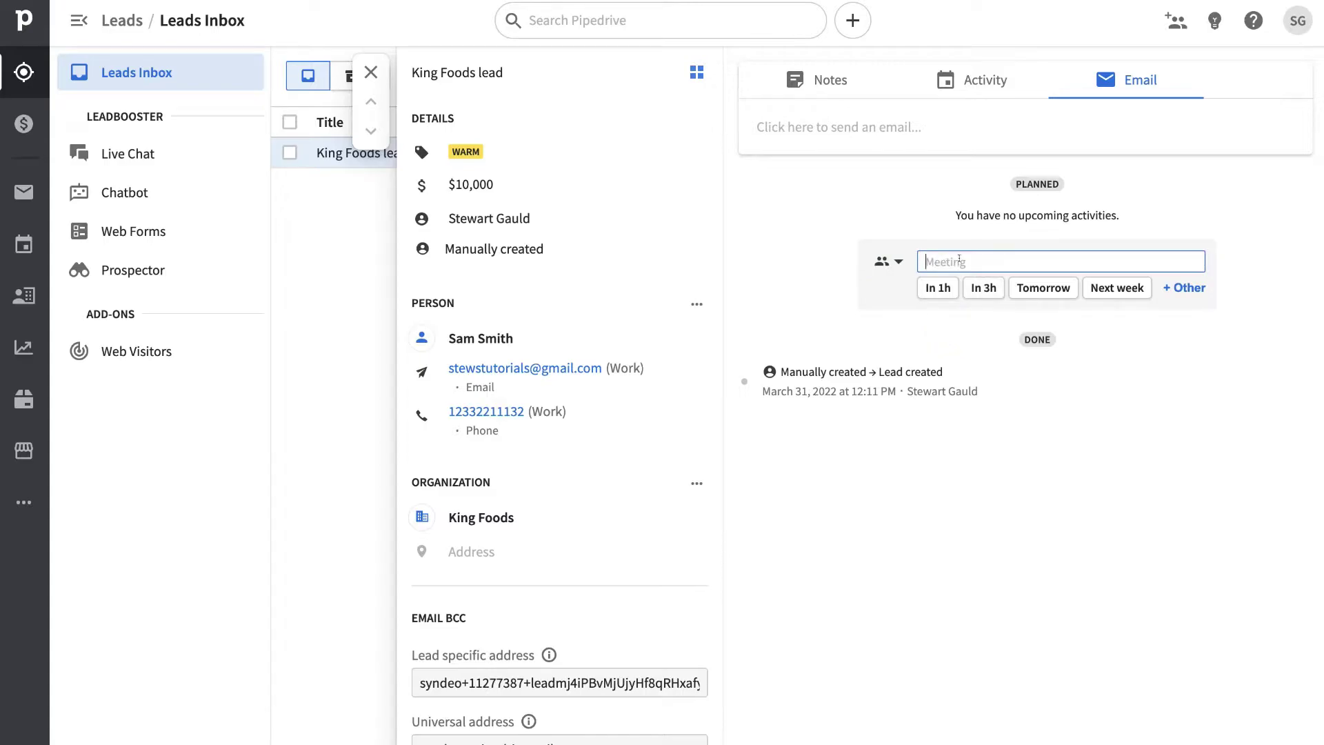
pyautogui.write('Introduction Meeting')
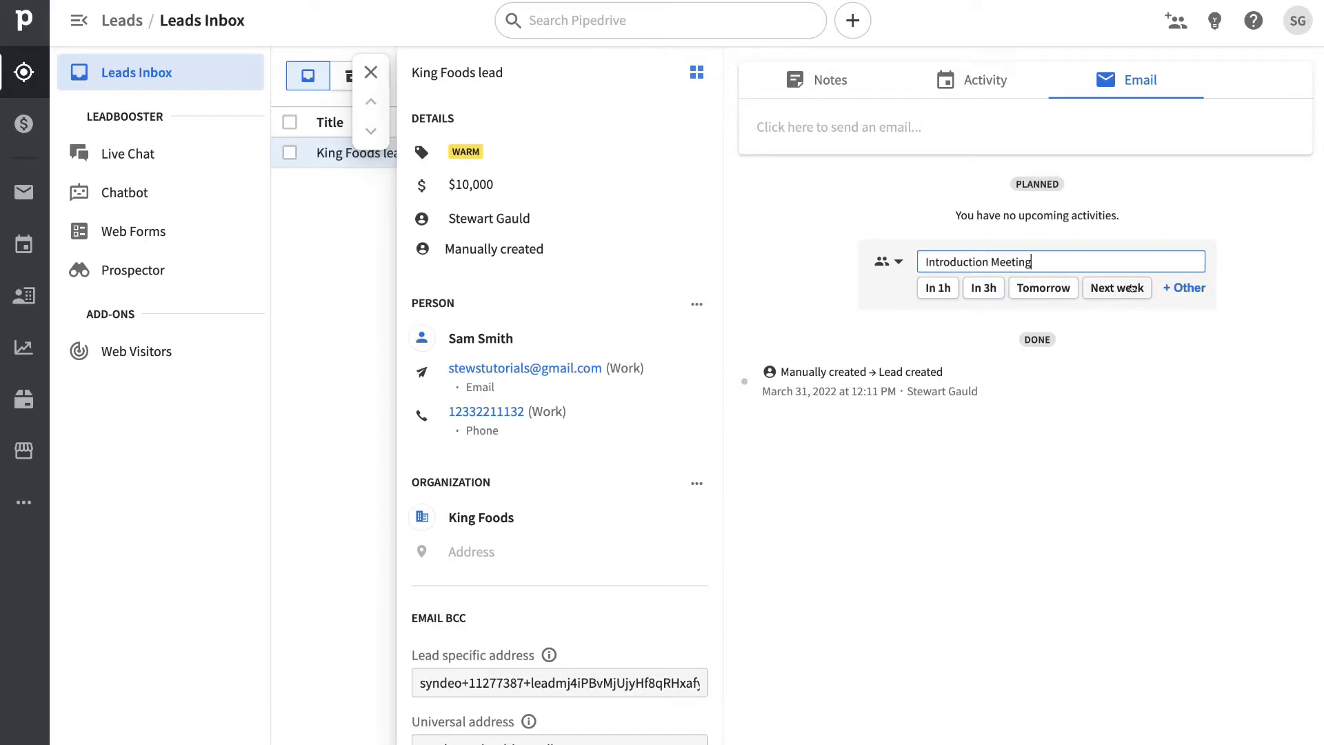
pyautogui.click(1172, 286)
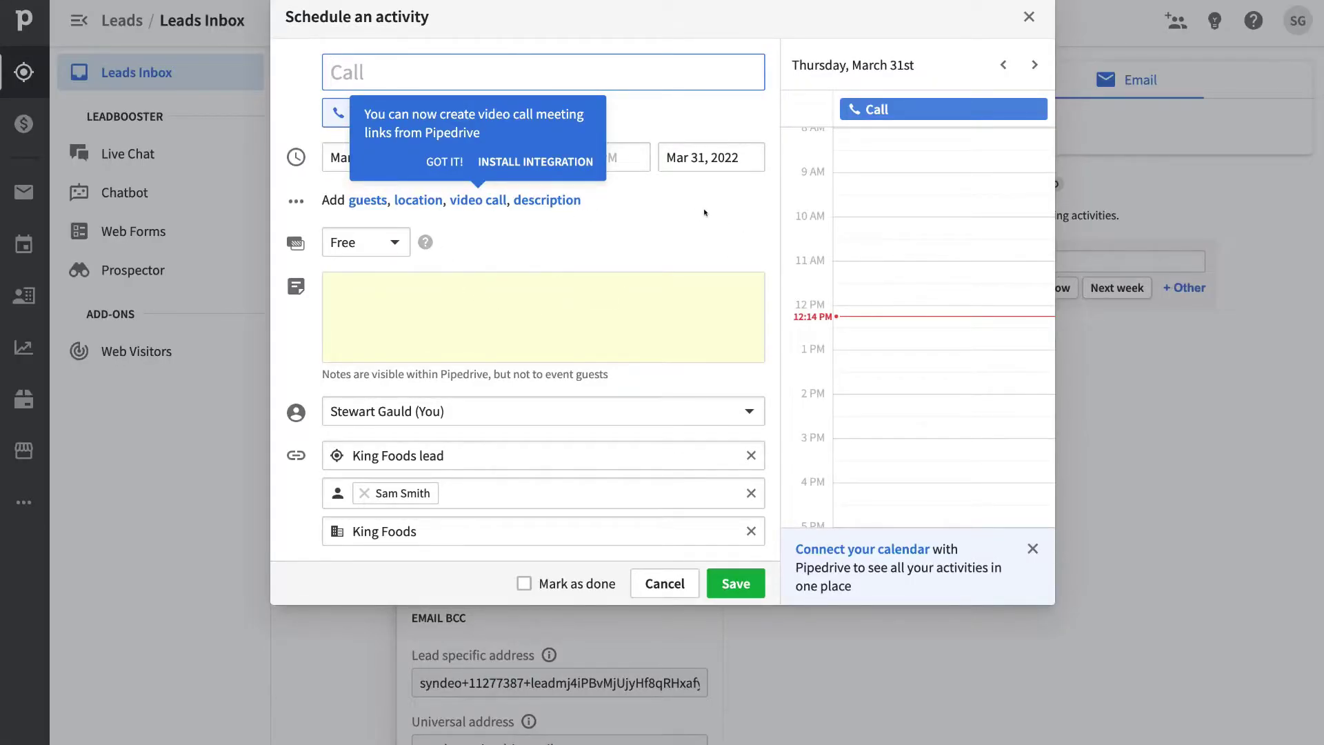
pyautogui.click(1028, 16)
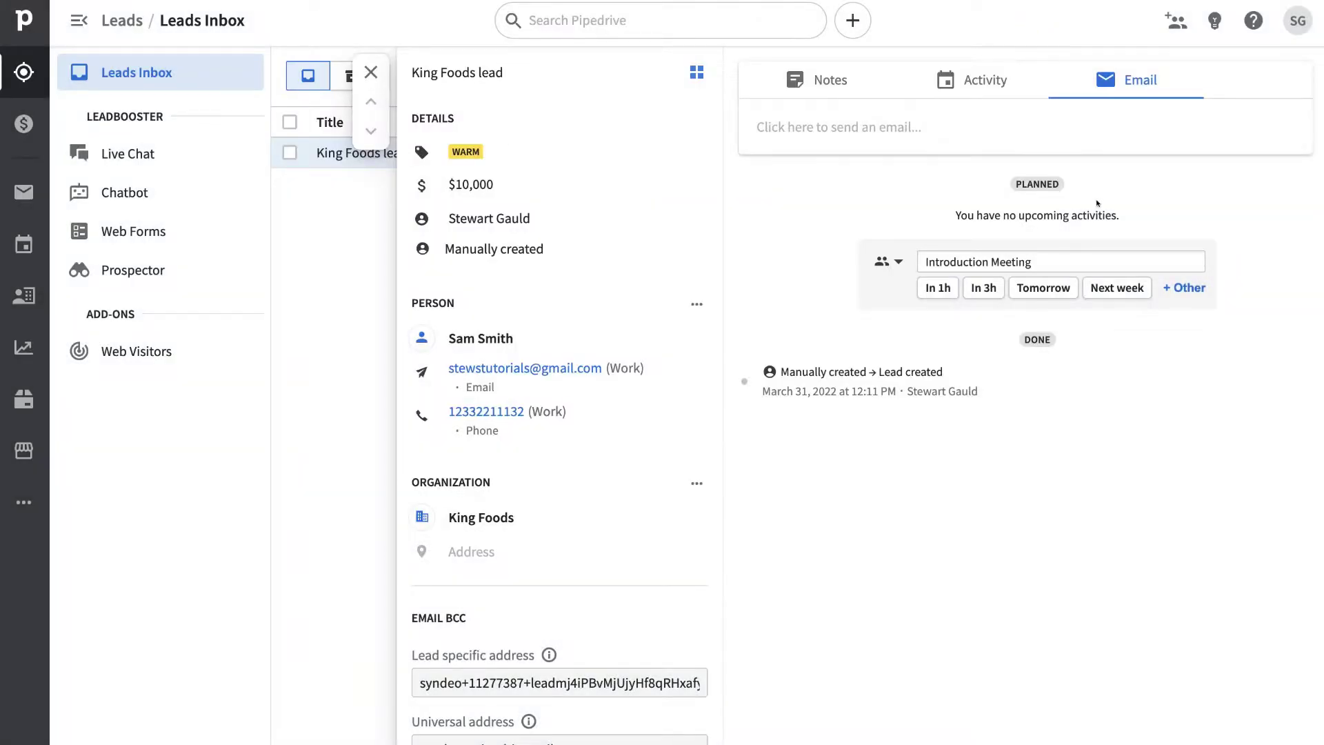
pyautogui.click(1113, 289)
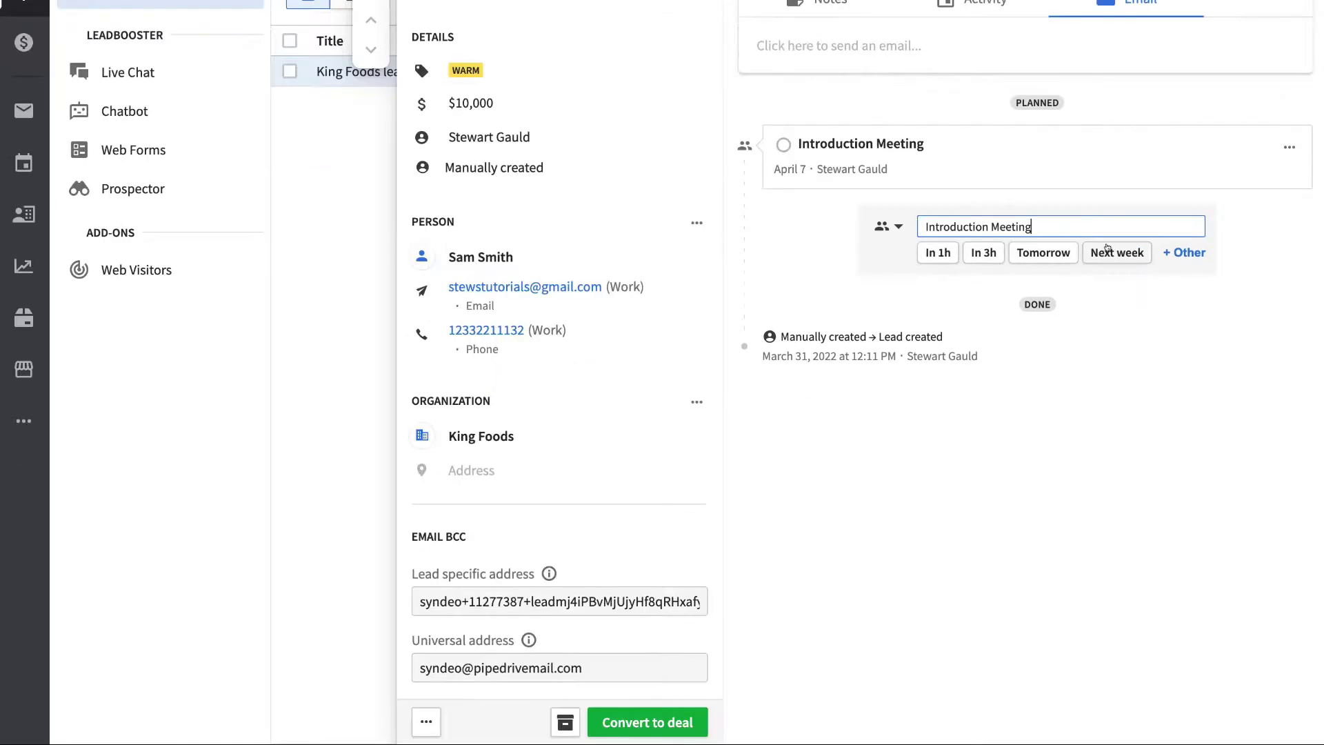
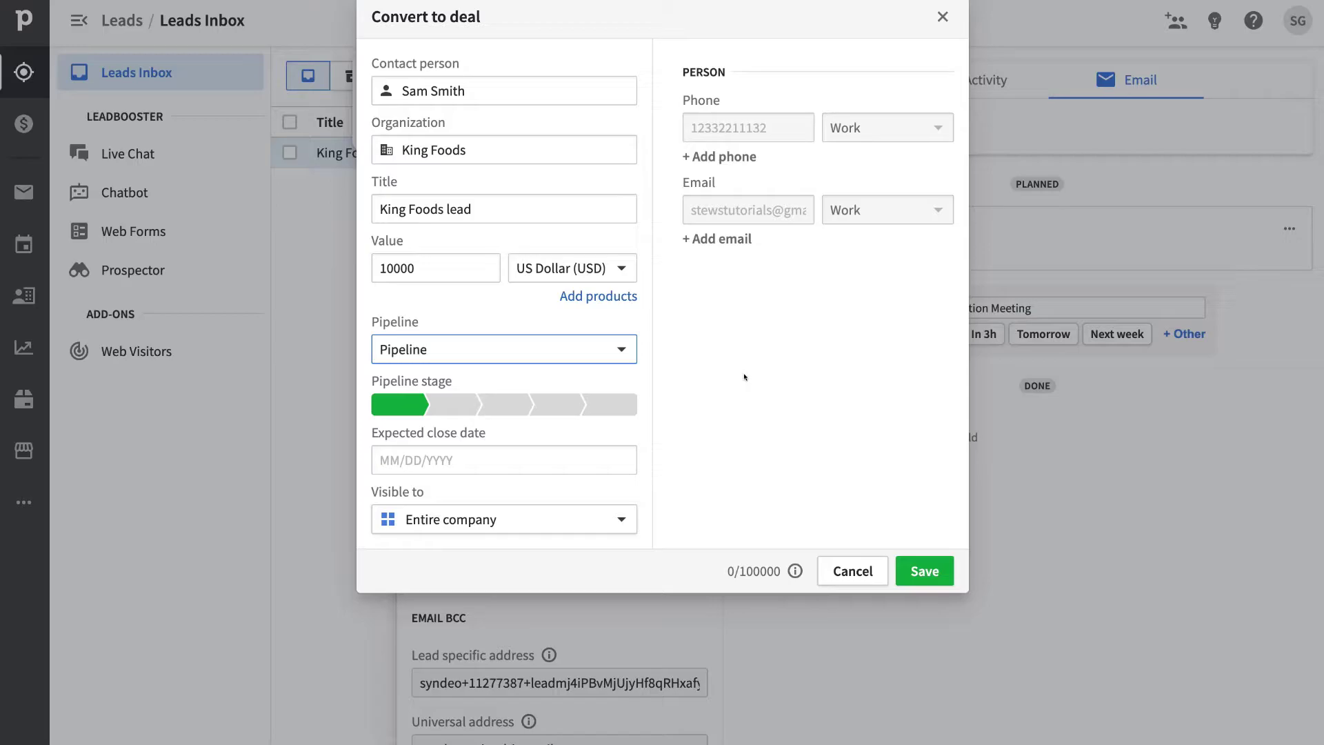
# Save the King Foods lead as a $10,000 Qualified deal and view the deals board.
pyautogui.click(919, 568)
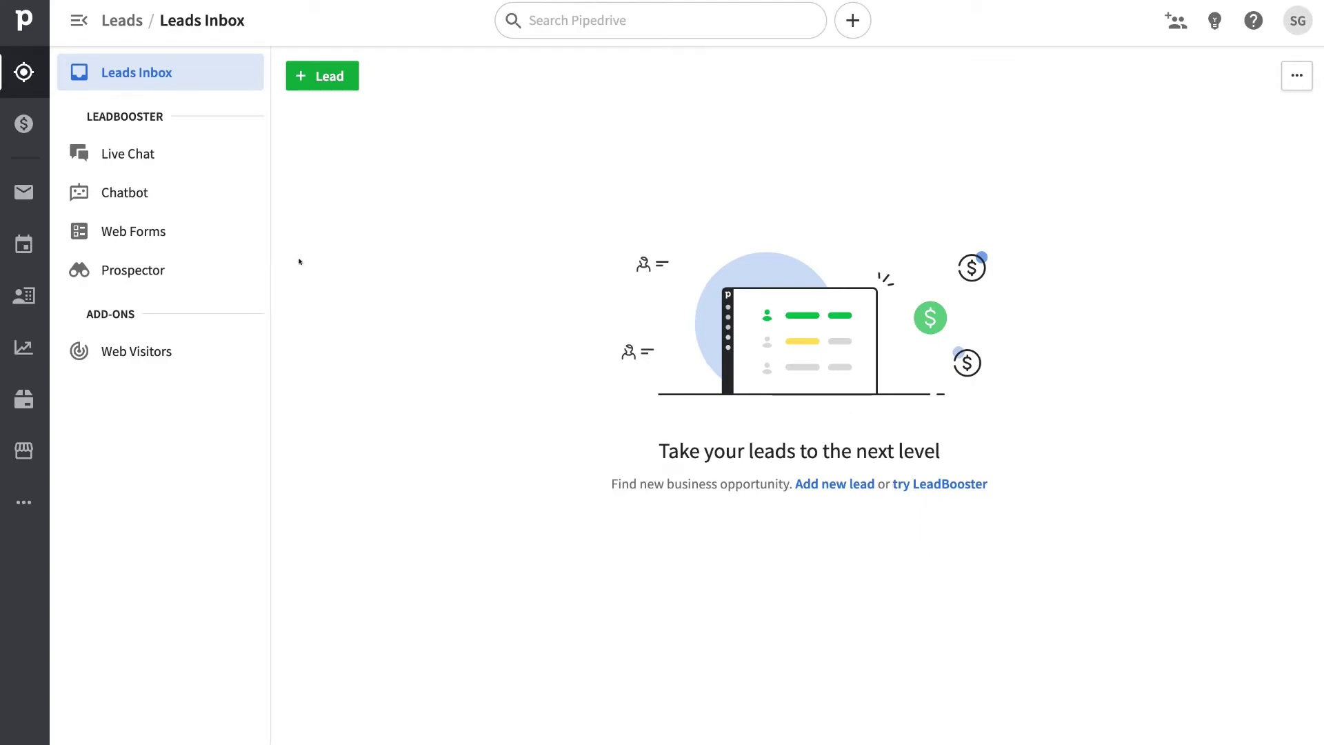
pyautogui.click(23, 128)
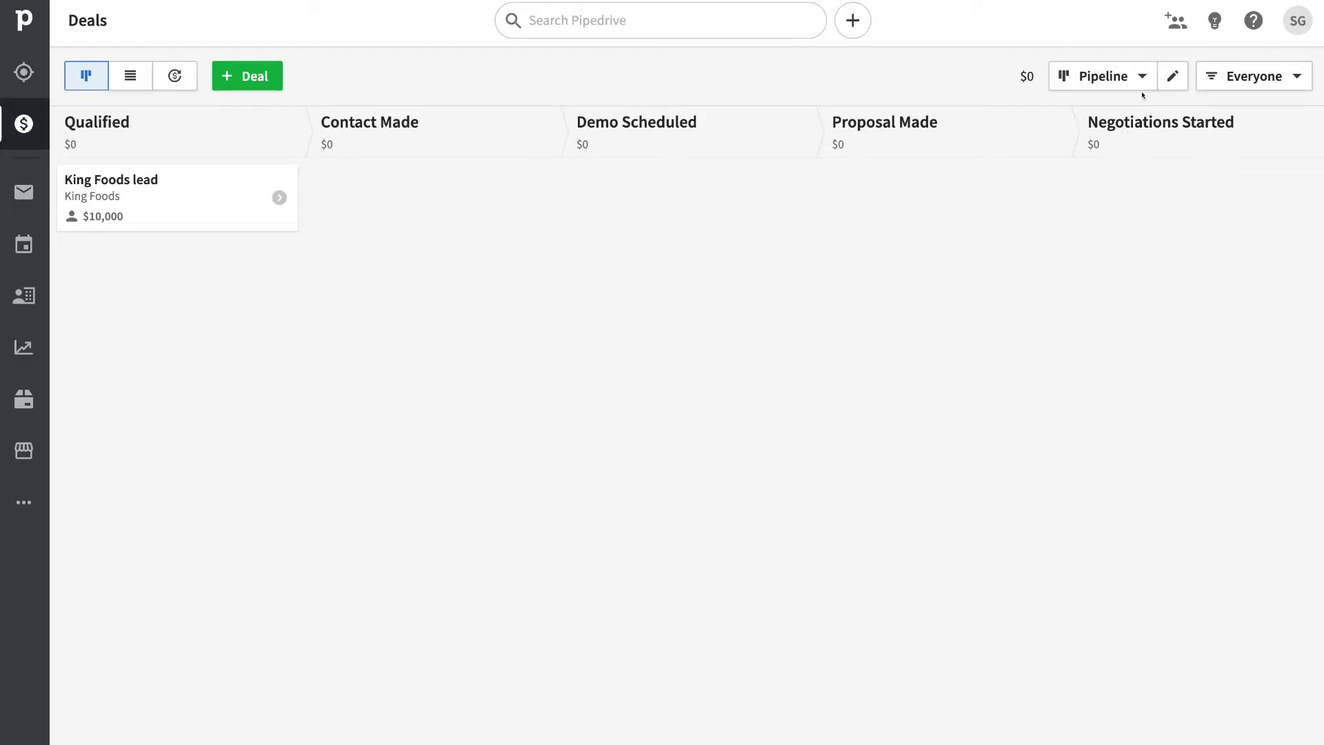
# Edit the current pipeline and rename it to 'Sales Pipeline'.
pyautogui.click(1117, 72)
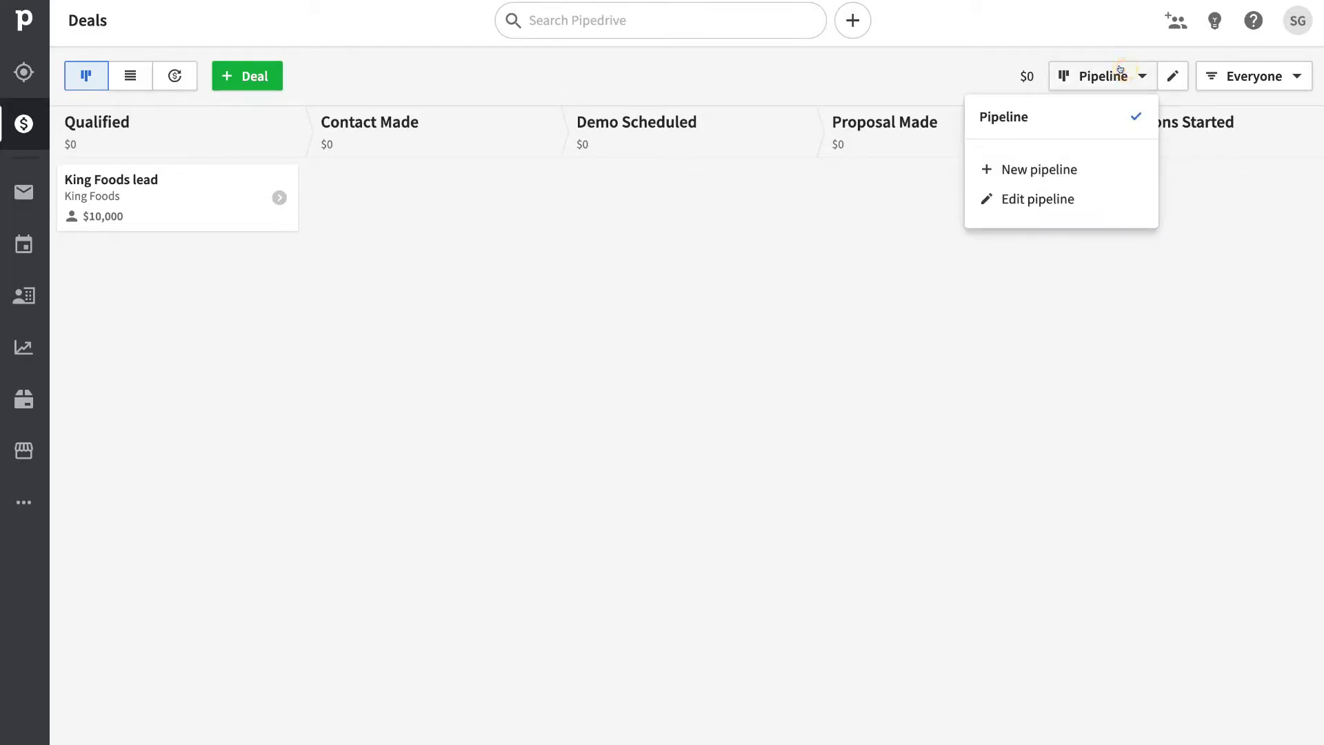
pyautogui.click(1076, 192)
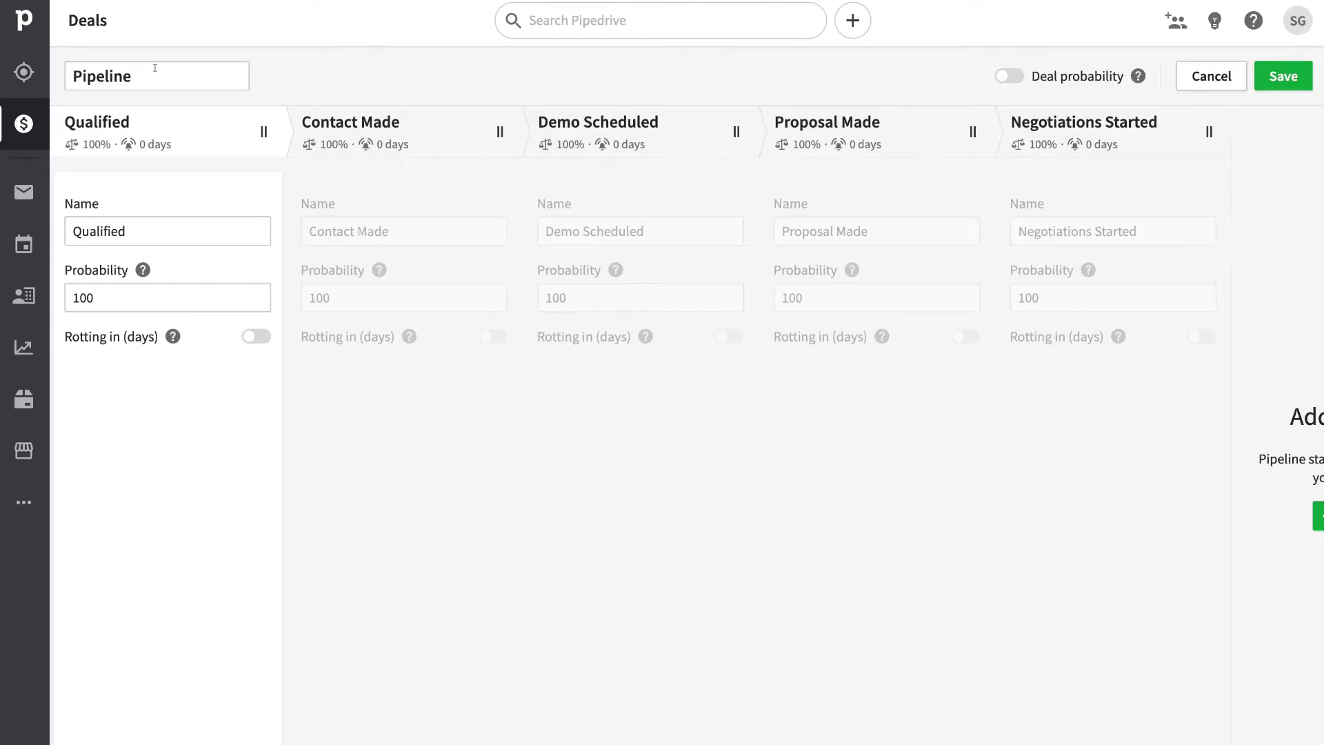
pyautogui.click(74, 69)
pyautogui.write('Sales')
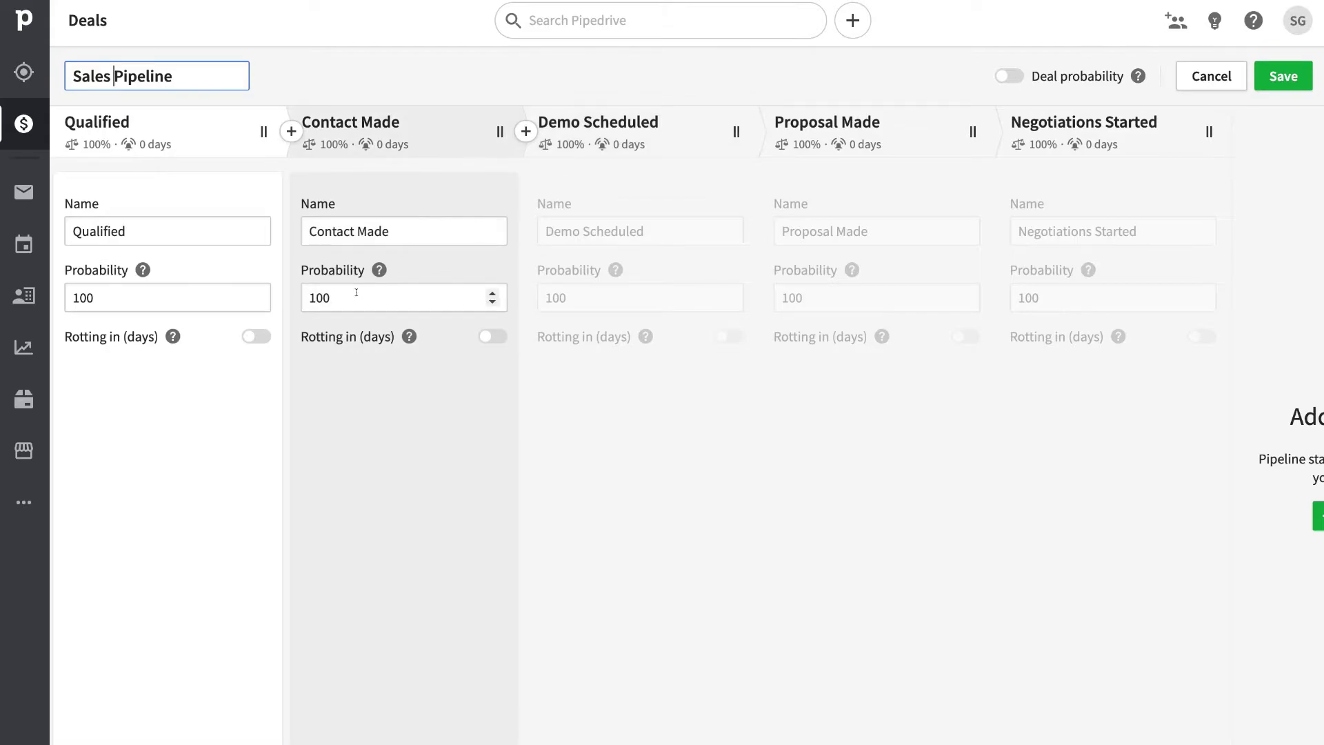
# Set probabilities to Contact Made 80, Demo Scheduled 70, Proposal Made 50, Negotiations Started 40.
pyautogui.click(355, 295)
pyautogui.doubleClick(354, 295)
pyautogui.write('80')
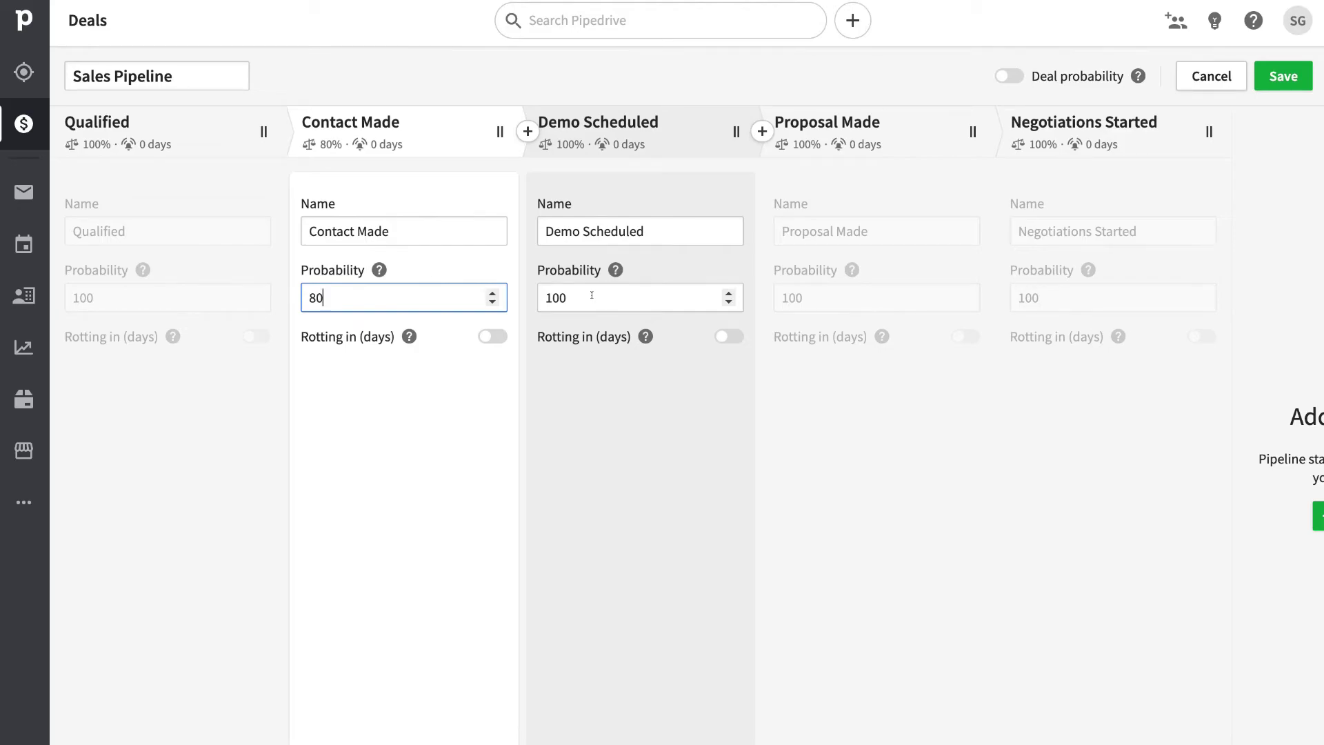
pyautogui.doubleClick(592, 295)
pyautogui.write('70')
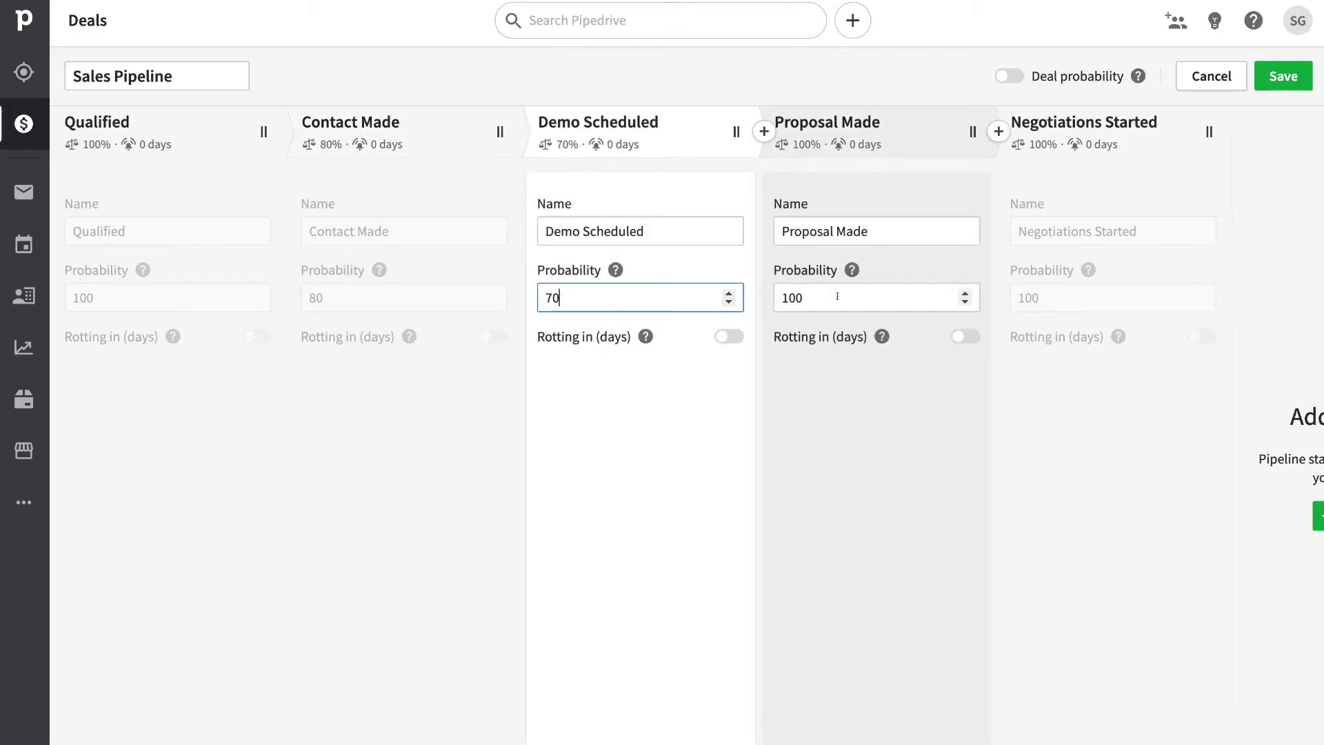
pyautogui.click(837, 297)
pyautogui.doubleClick(837, 298)
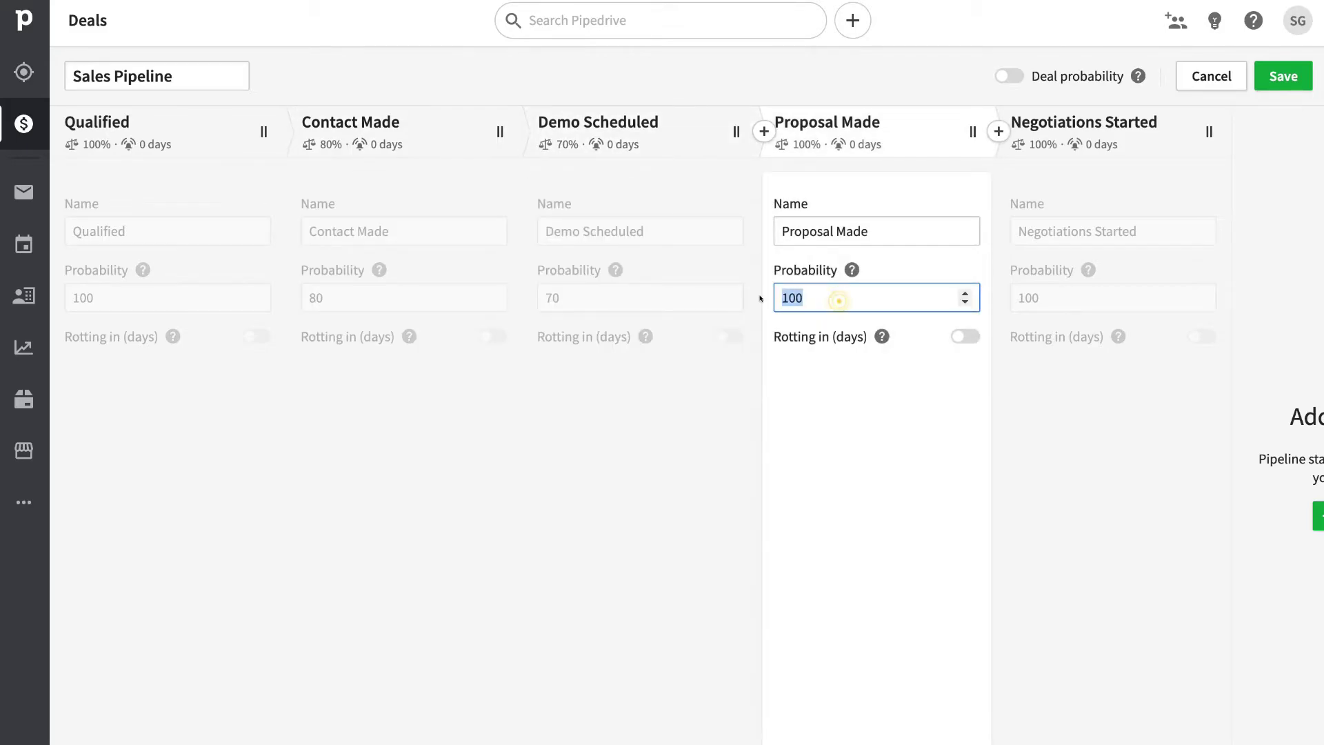
pyautogui.write('50')
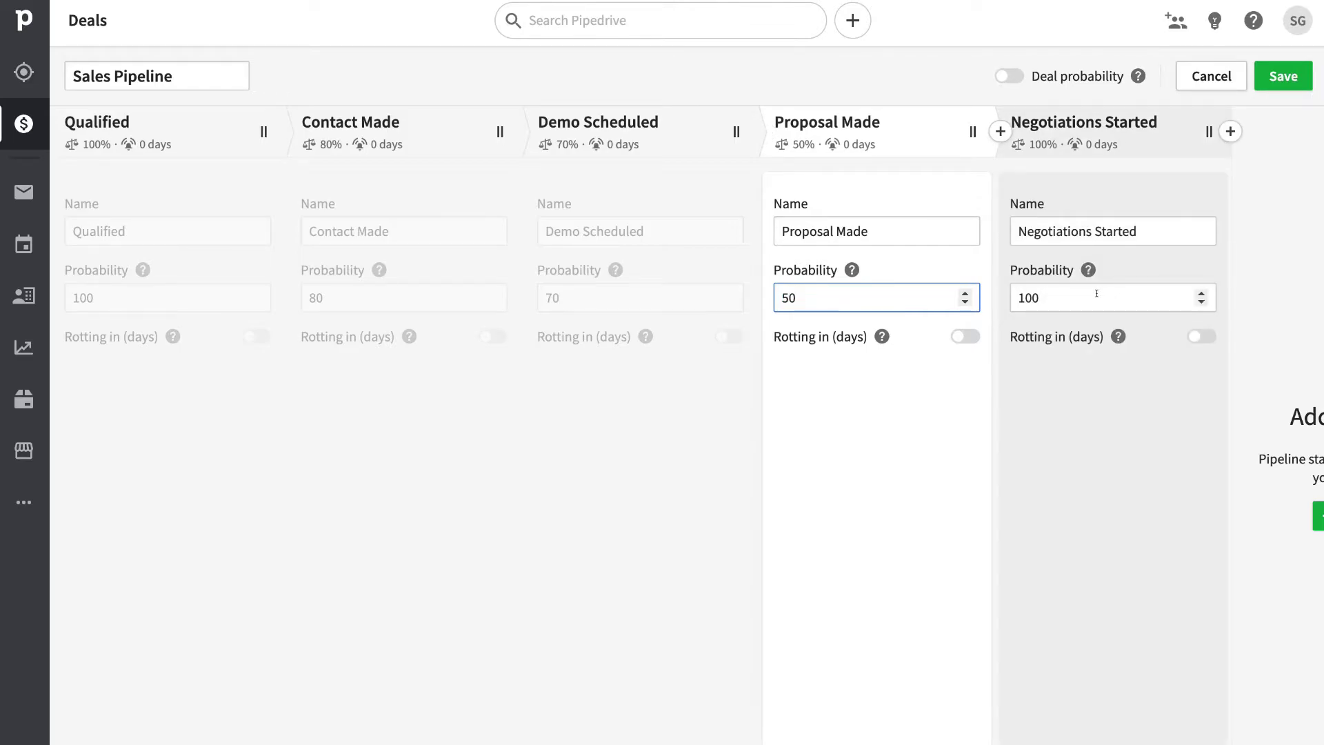
pyautogui.doubleClick(1075, 291)
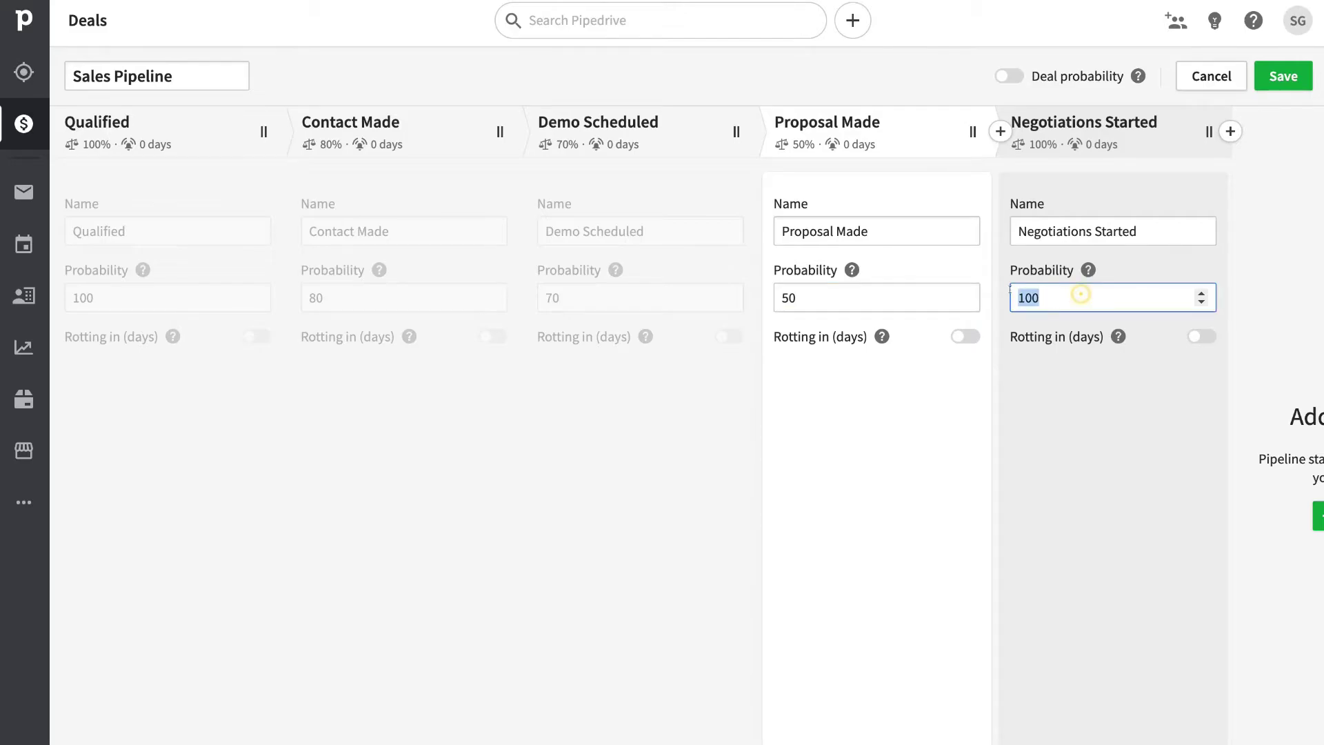
pyautogui.write('40')
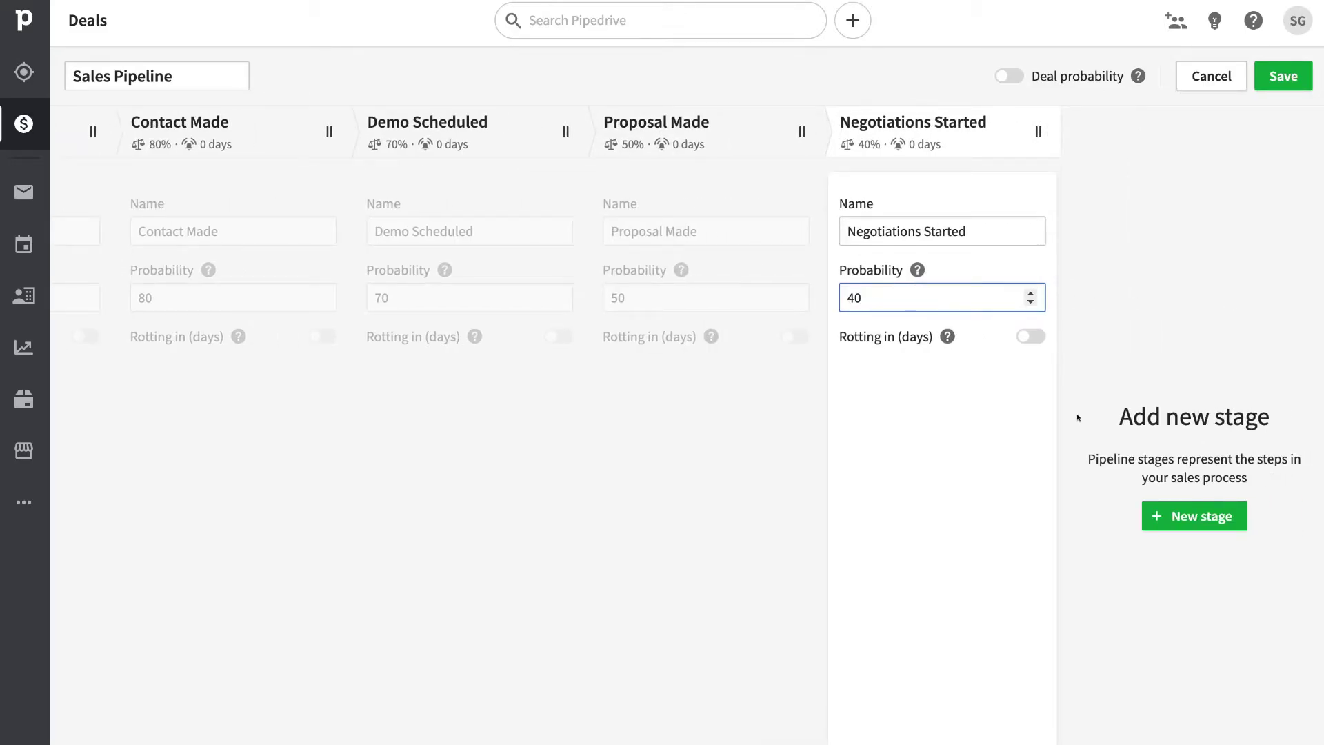
# Add a new stage named Contract Sent with 35% probability.
pyautogui.click(1195, 515)
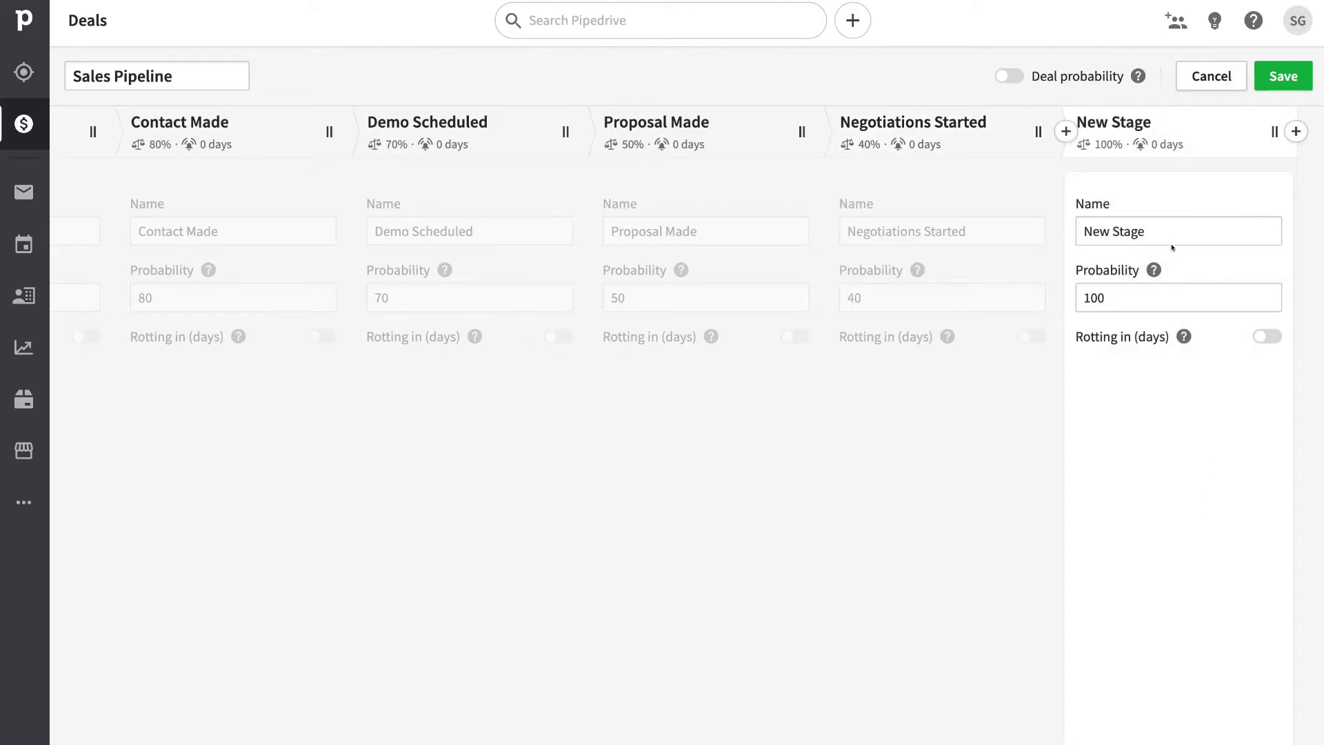
pyautogui.click(1165, 223)
pyautogui.hotkey('ctrl', 'a')
pyautogui.write('Contract Sent')
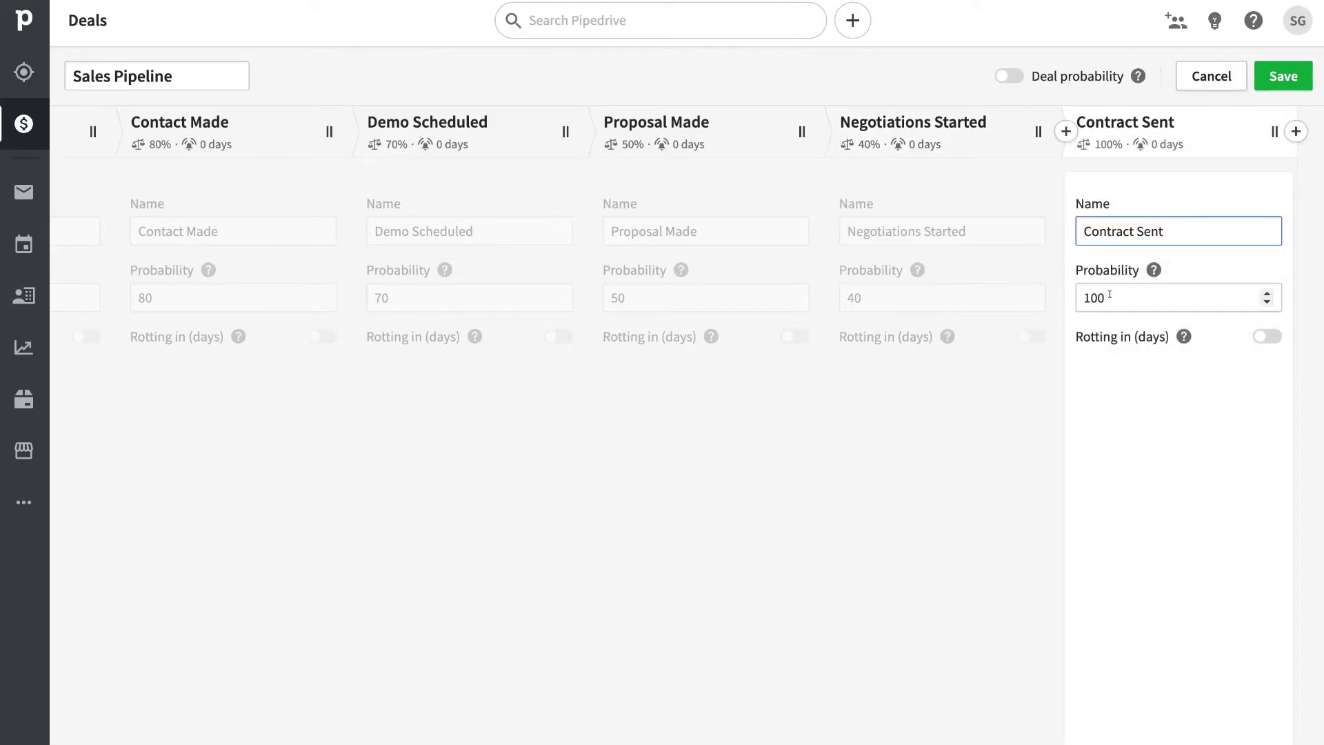
pyautogui.press('Tab')
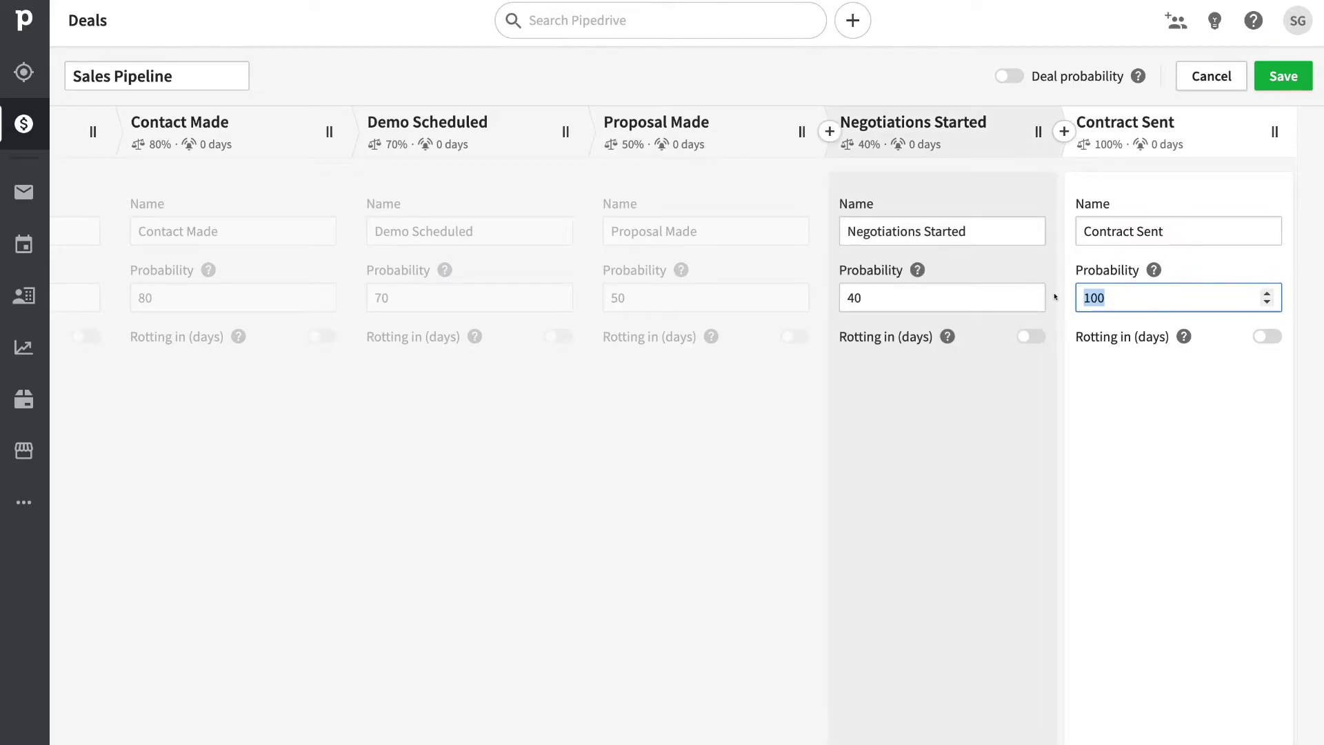
pyautogui.write('35')
# Add a final stage named Deal Closed with 20% probability.
pyautogui.hscroll(3, 1163, 293)
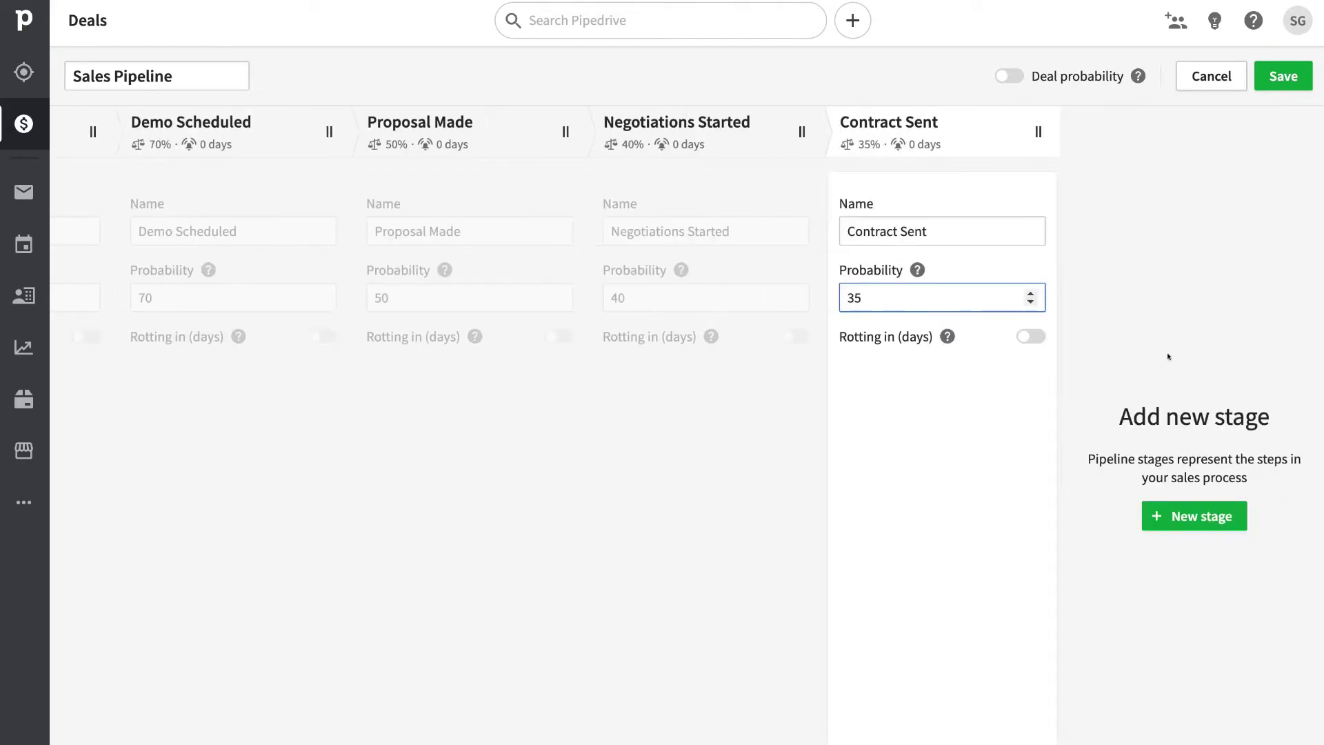
pyautogui.click(1178, 518)
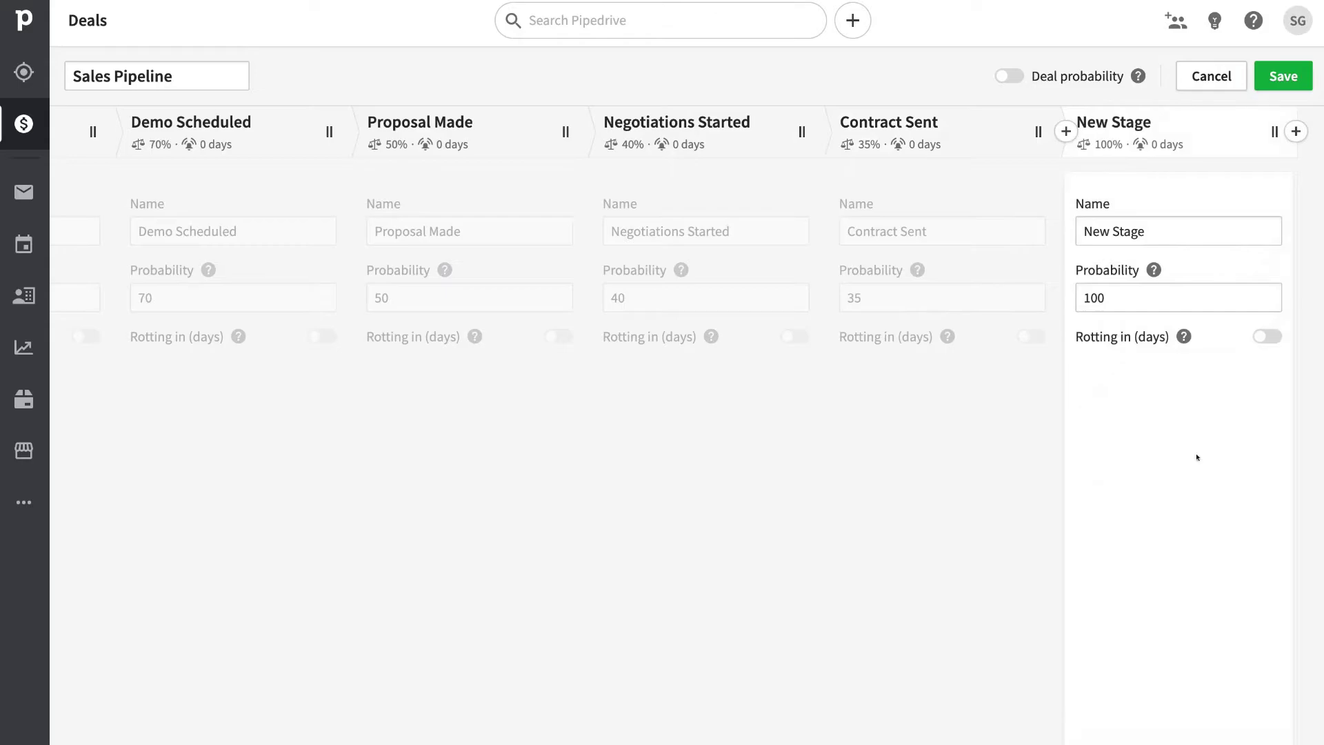
pyautogui.tripleClick(1153, 227)
pyautogui.write('Deal Closed')
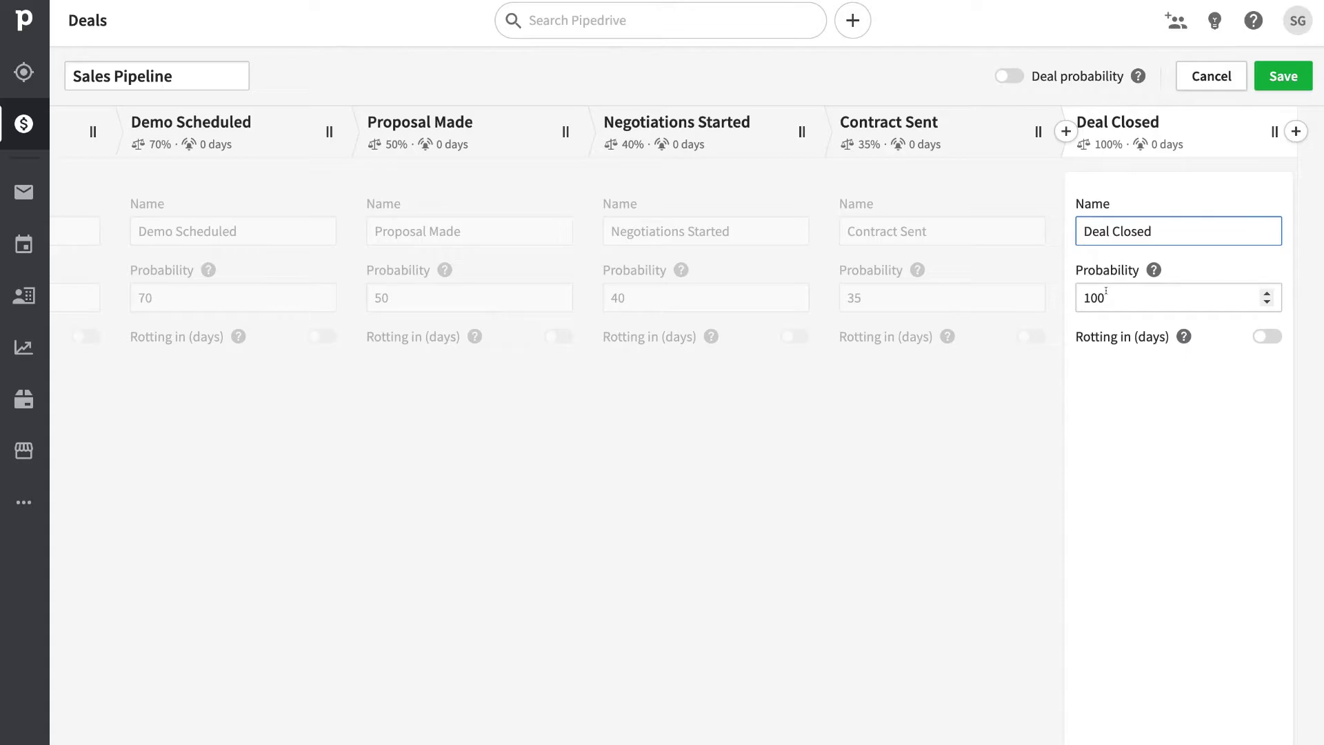
pyautogui.moveTo(1105, 291); pyautogui.dragTo(1072, 295)
pyautogui.write('20')
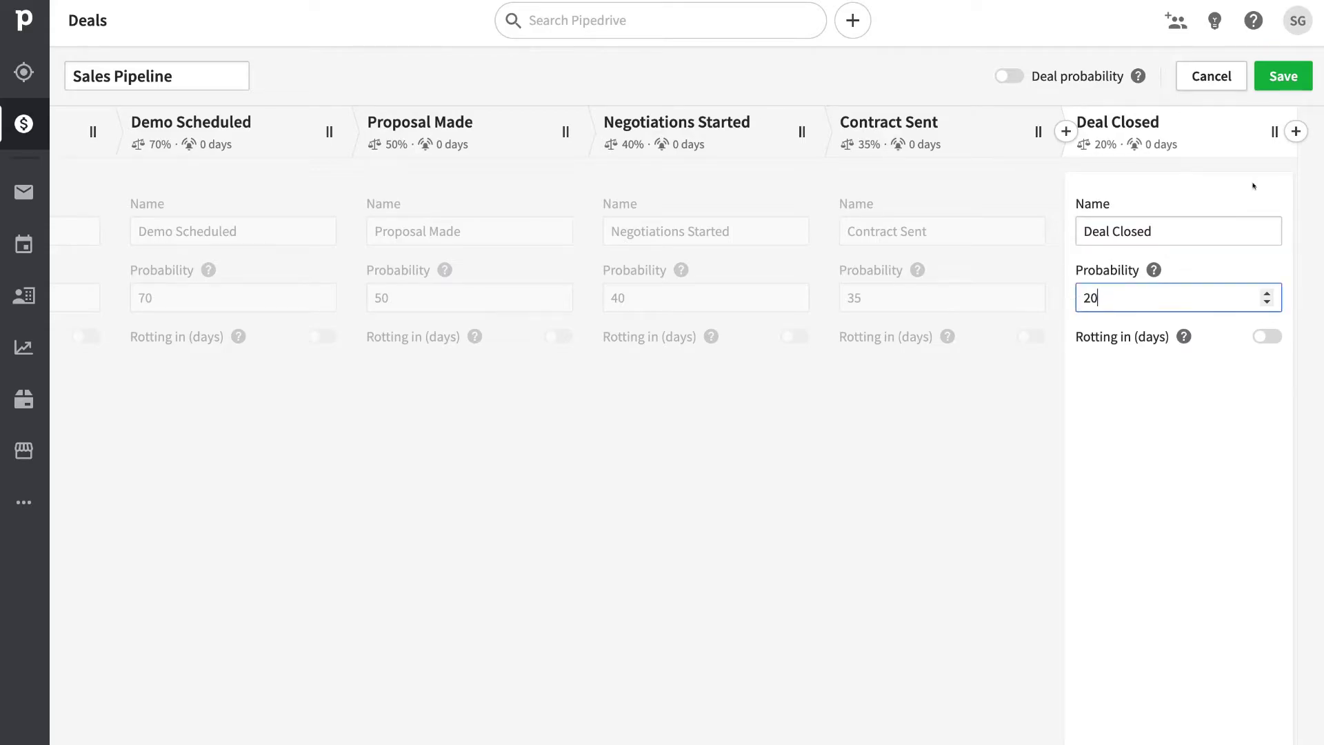
# Save the Sales Pipeline and add The Lead Group, Shoppie and Lost Boys deals.
pyautogui.click(1276, 77)
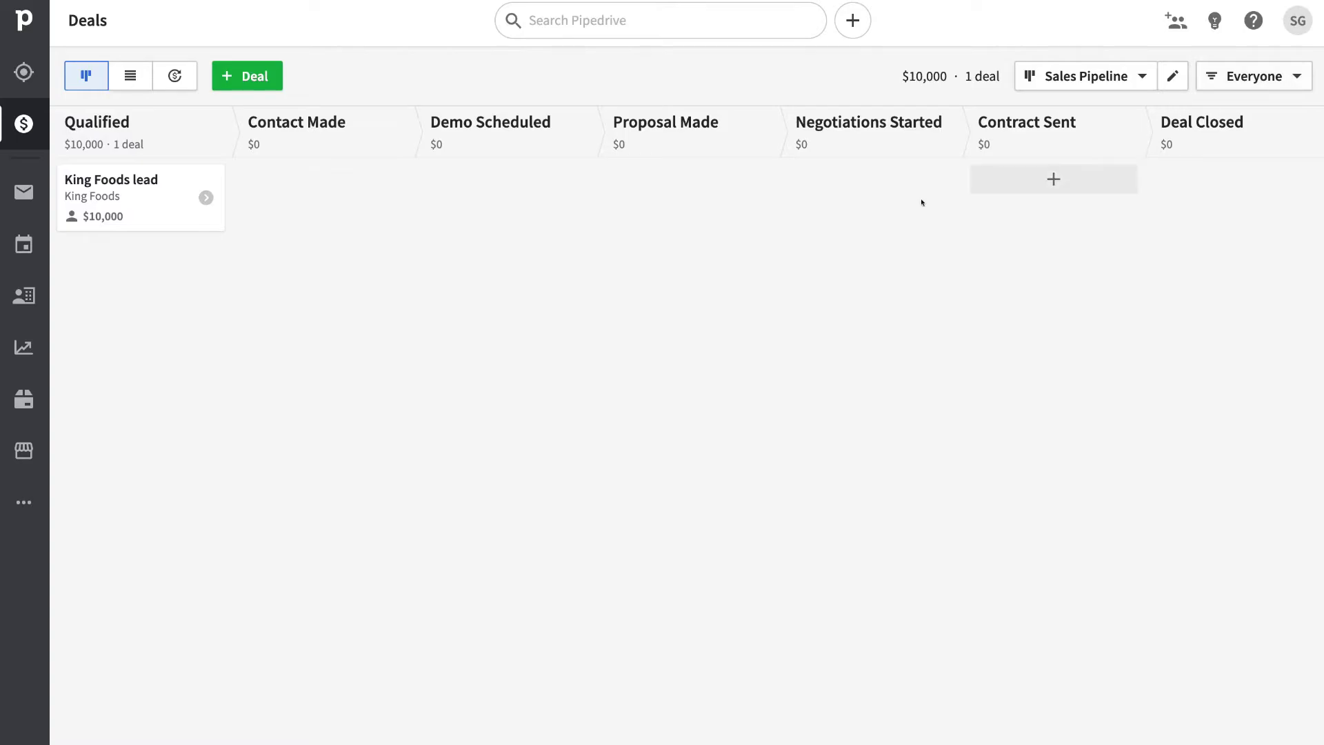
pyautogui.click(240, 75)
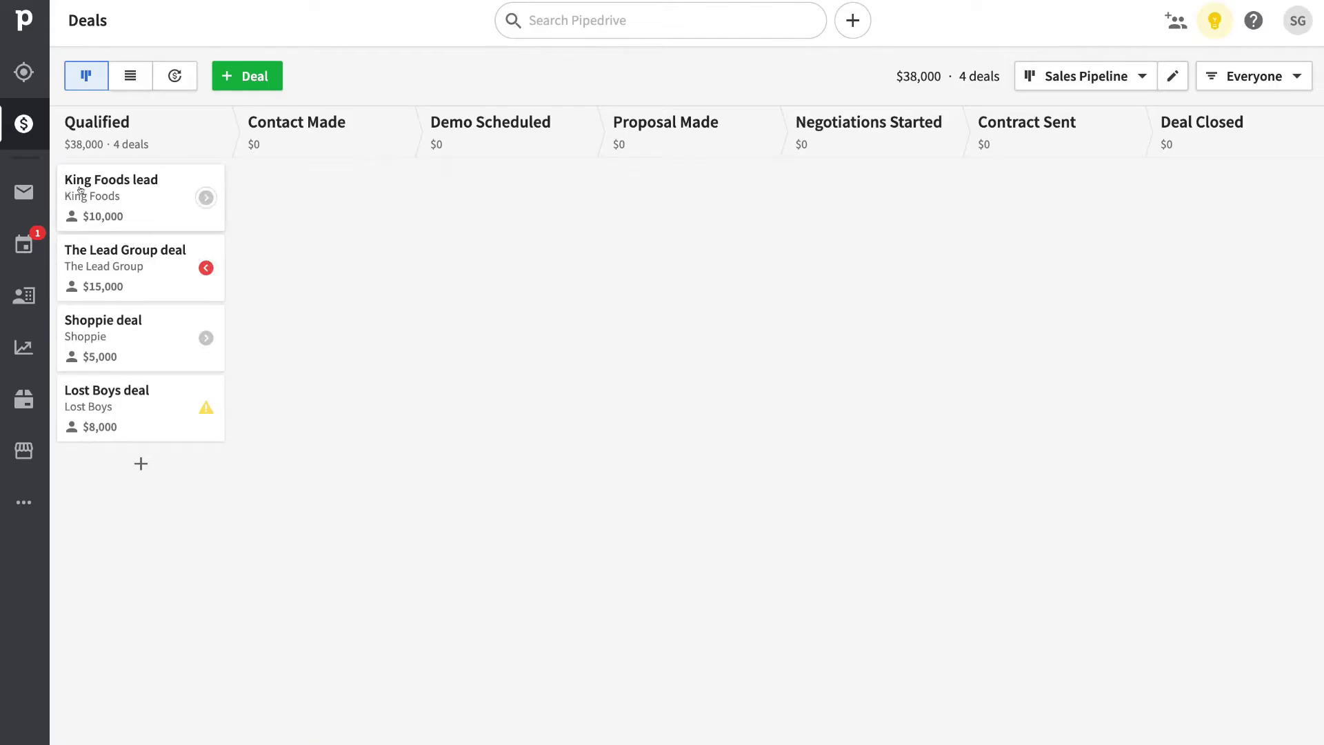
# Review the scheduled activities of the King Foods, The Lead Group and Lost Boys deals.
pyautogui.click(201, 196)
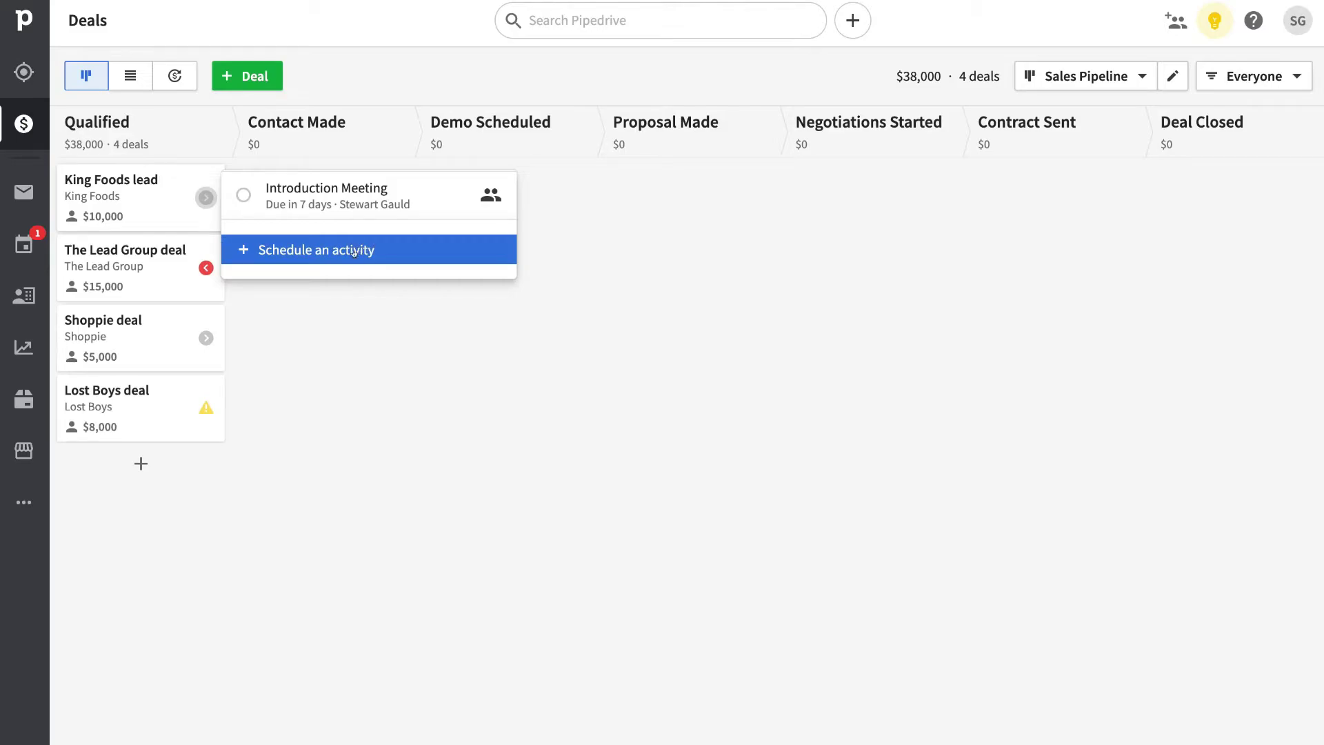
pyautogui.click(365, 300)
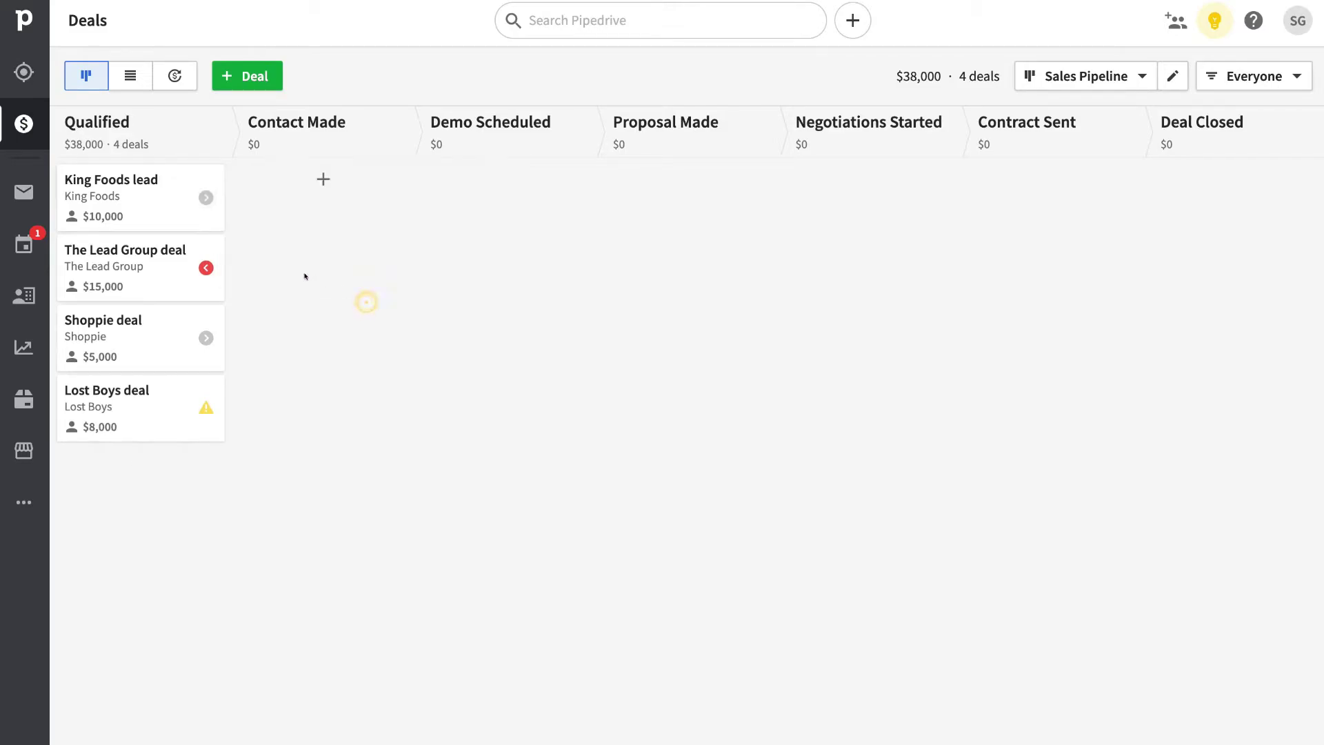
pyautogui.click(202, 267)
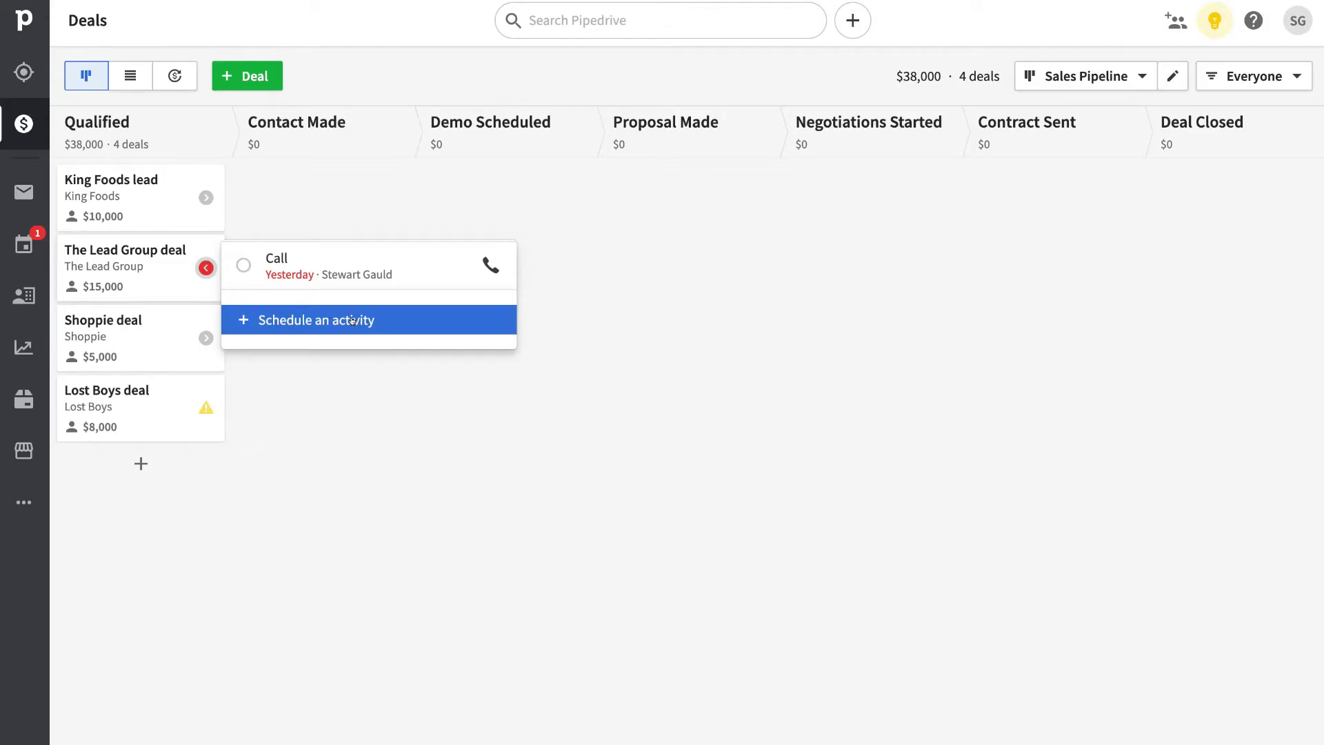
pyautogui.click(408, 353)
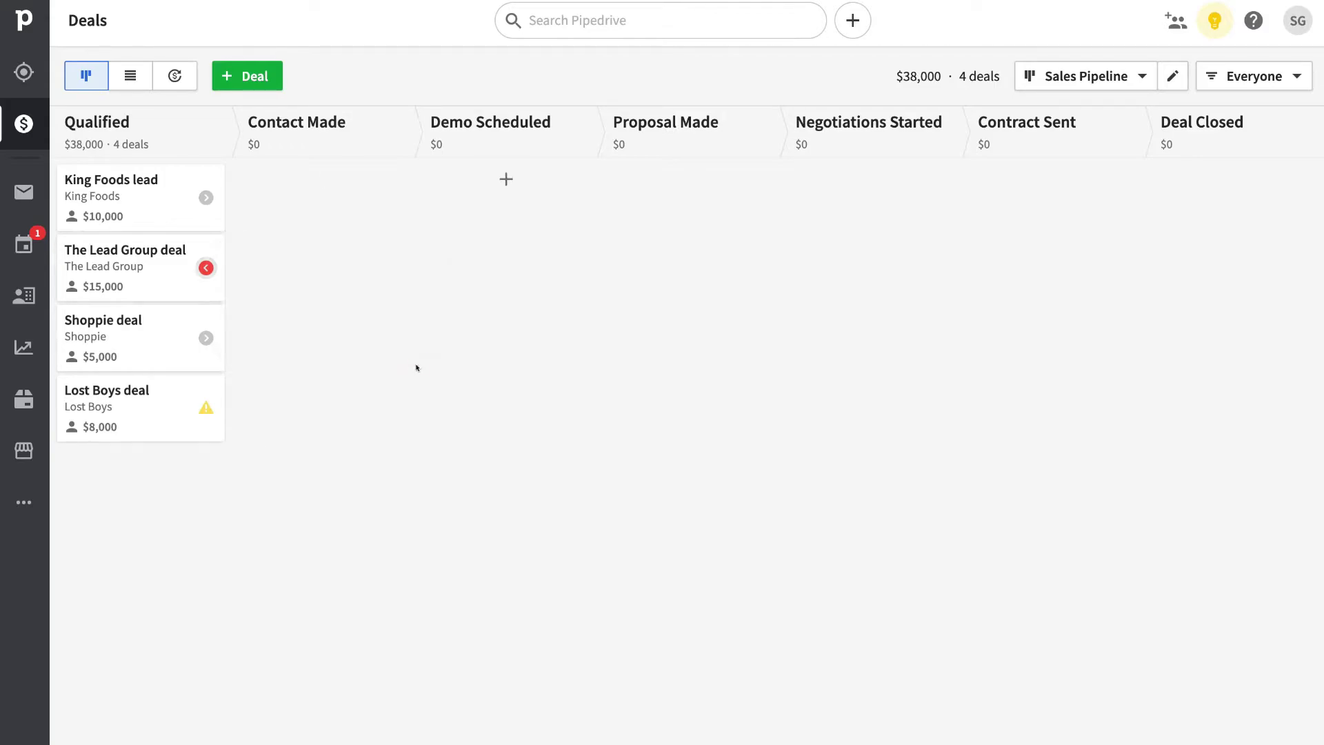
pyautogui.click(200, 406)
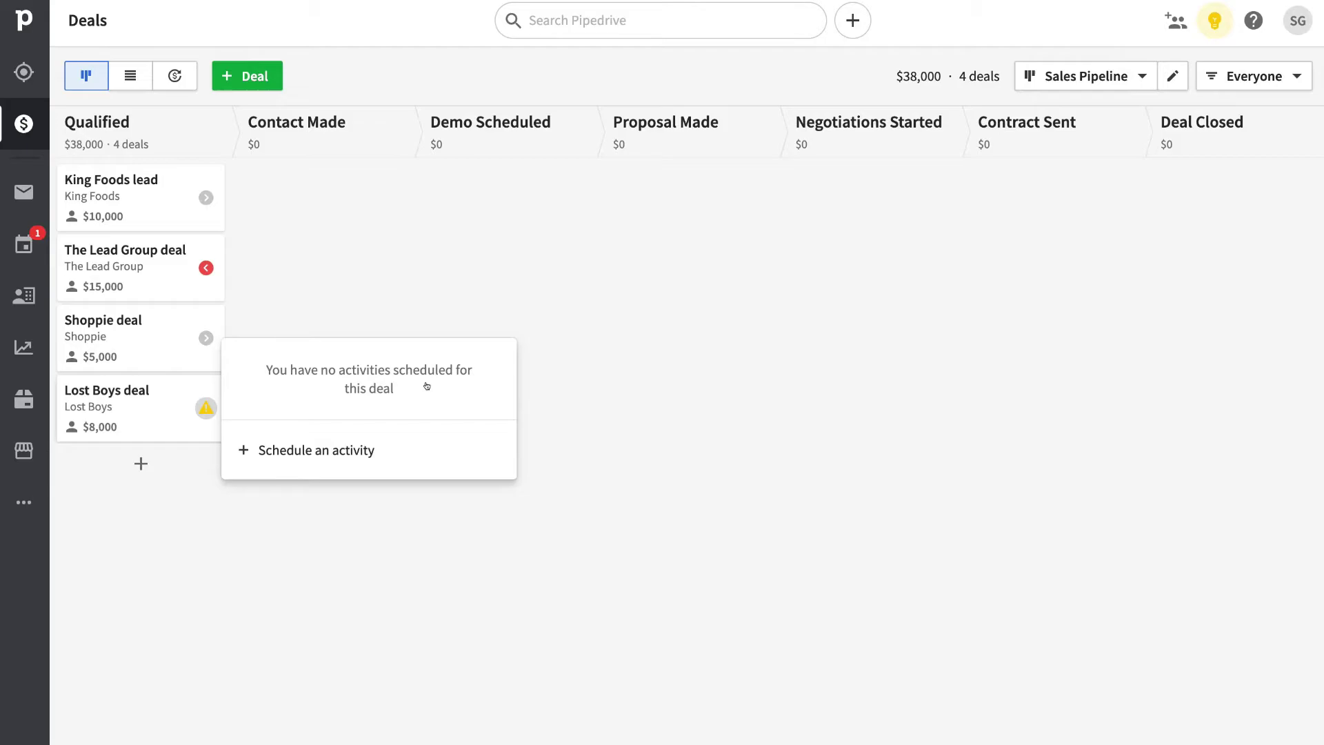
# Schedule a 'Follow Up Email' email activity for Lost Boys on April 7, 2022.
pyautogui.click(397, 449)
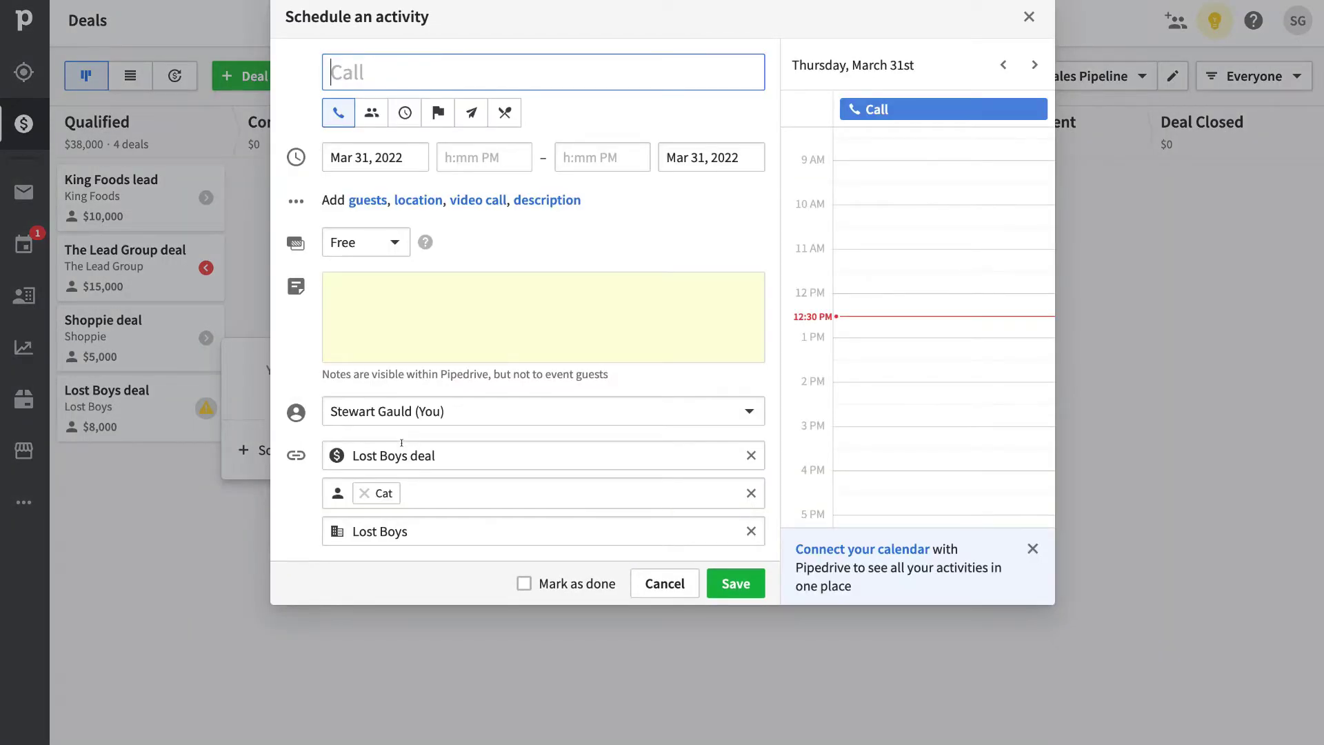
pyautogui.write('Follow Up Email')
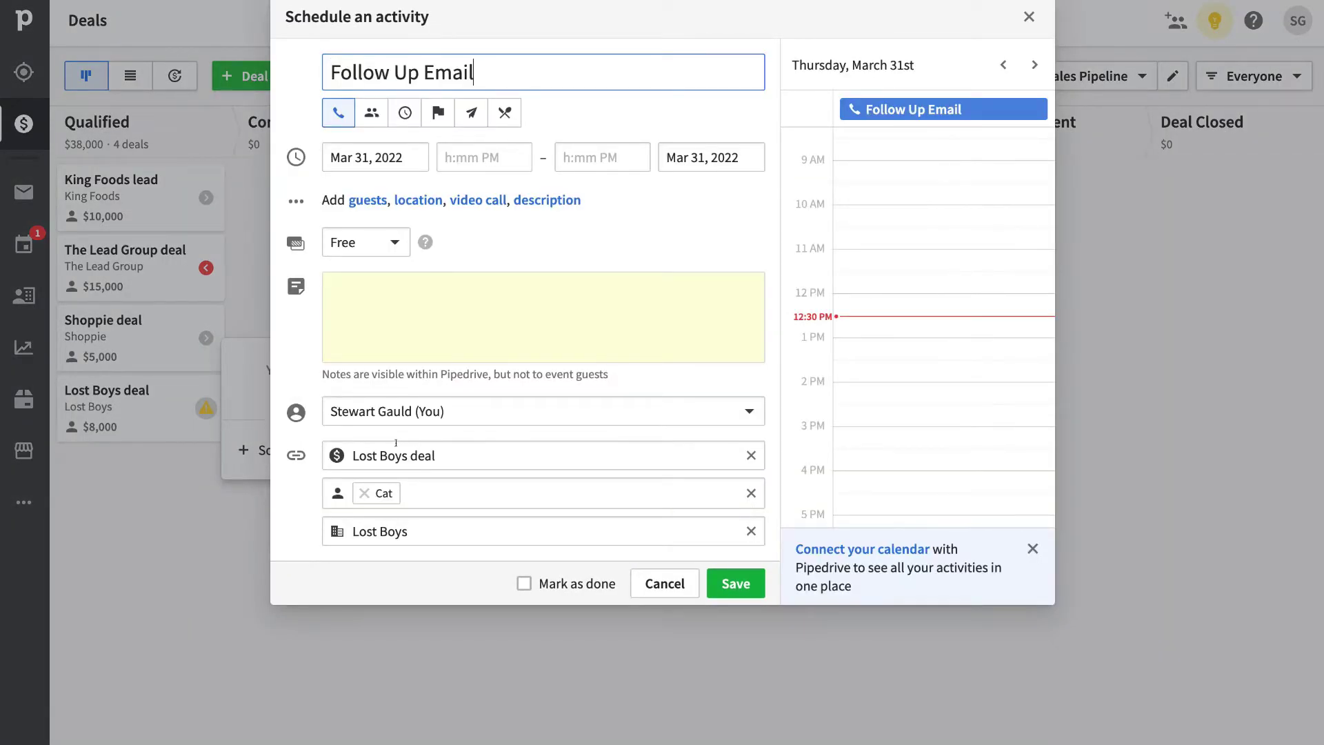
pyautogui.click(457, 115)
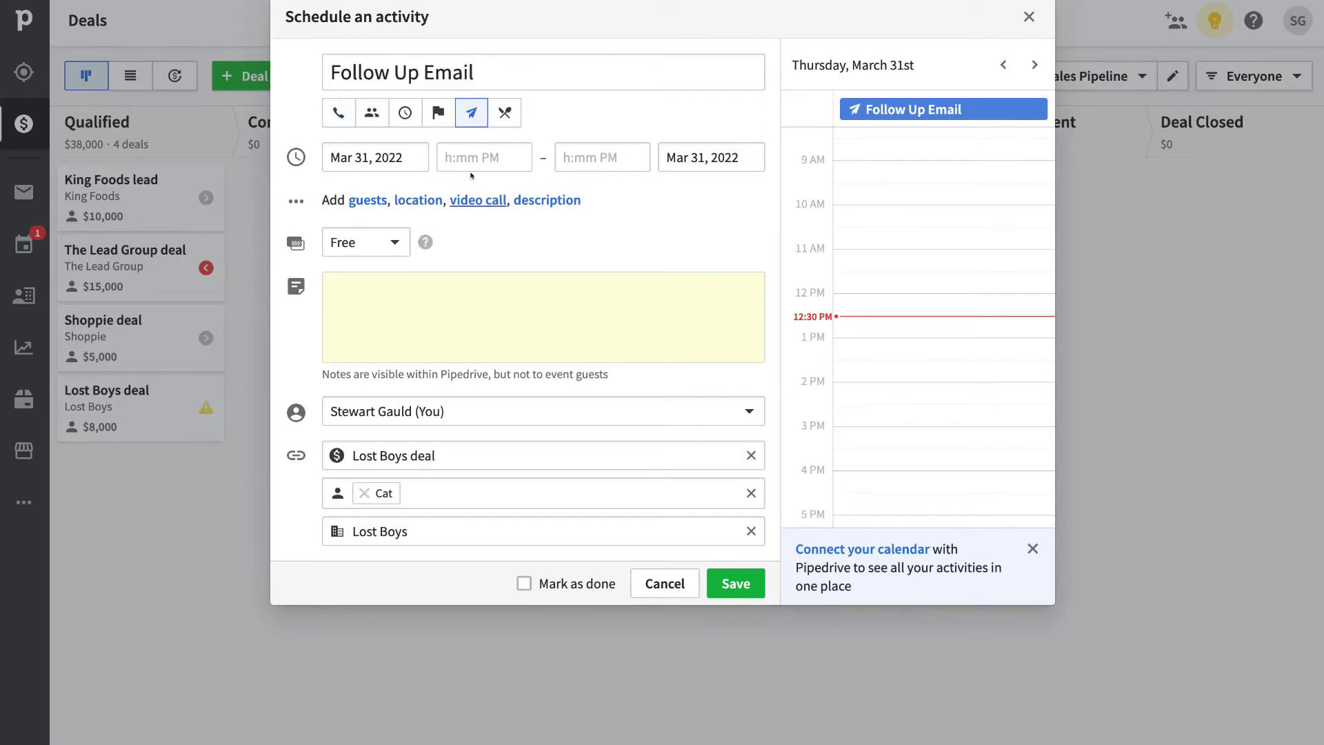
pyautogui.click(373, 154)
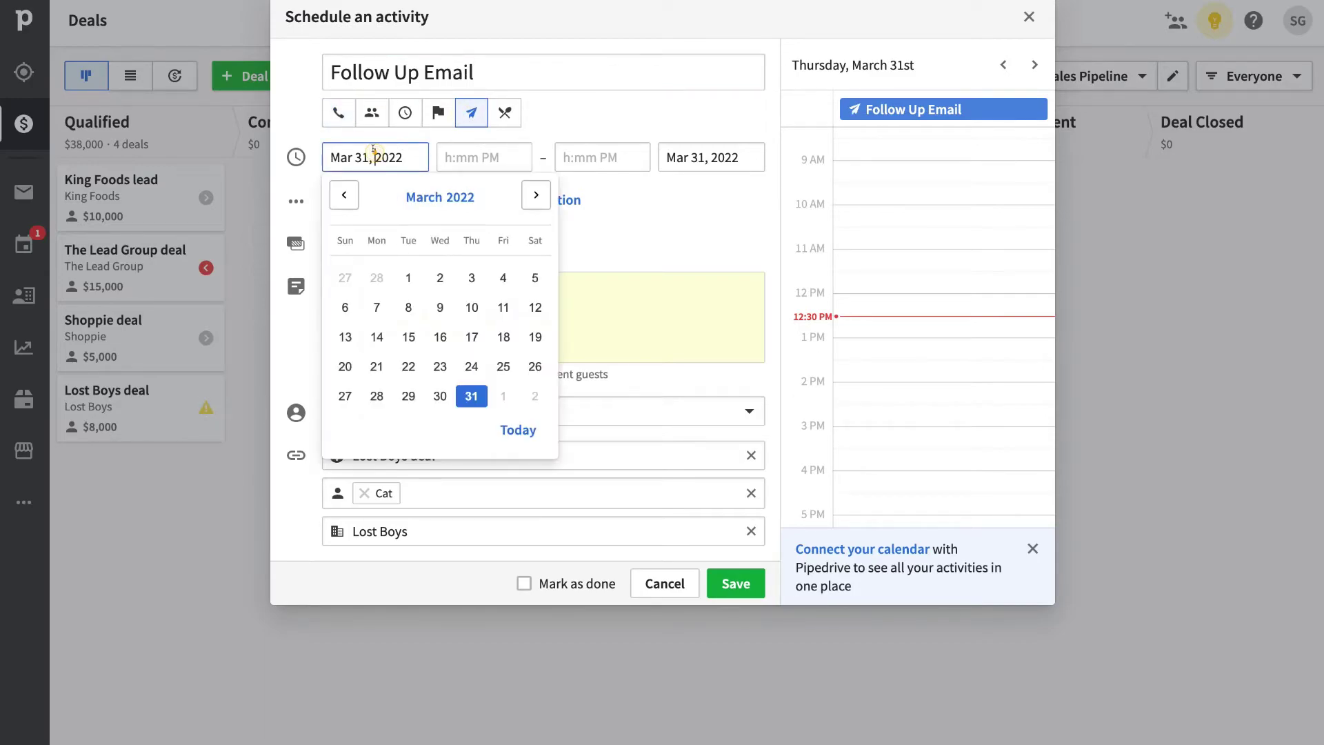
pyautogui.click(532, 194)
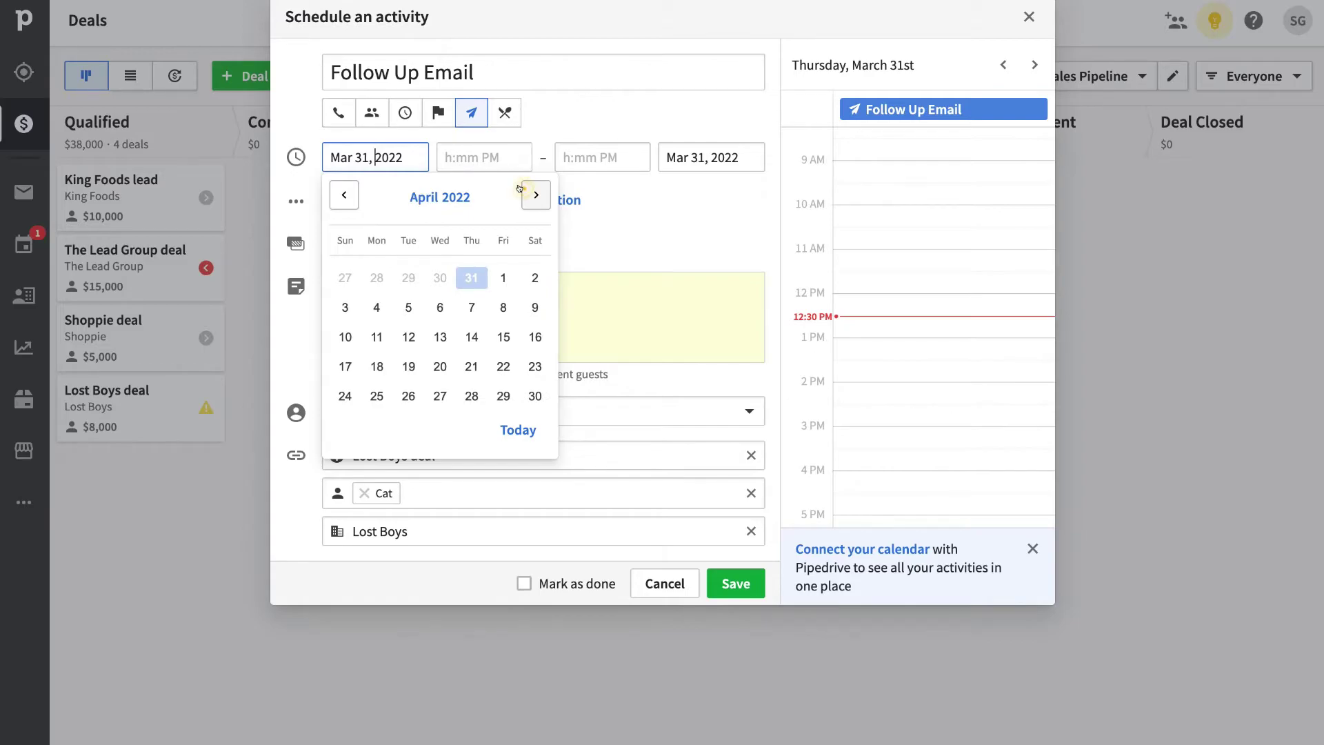
pyautogui.click(470, 305)
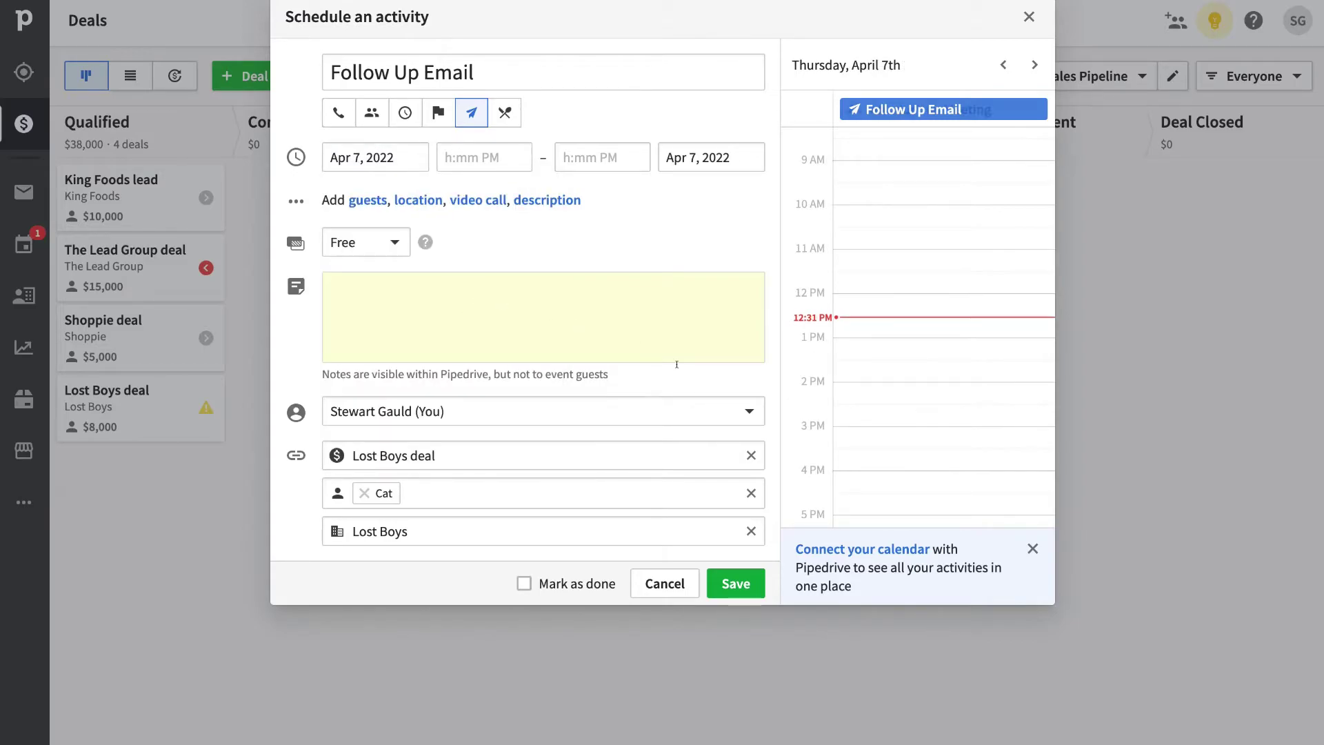
pyautogui.click(736, 583)
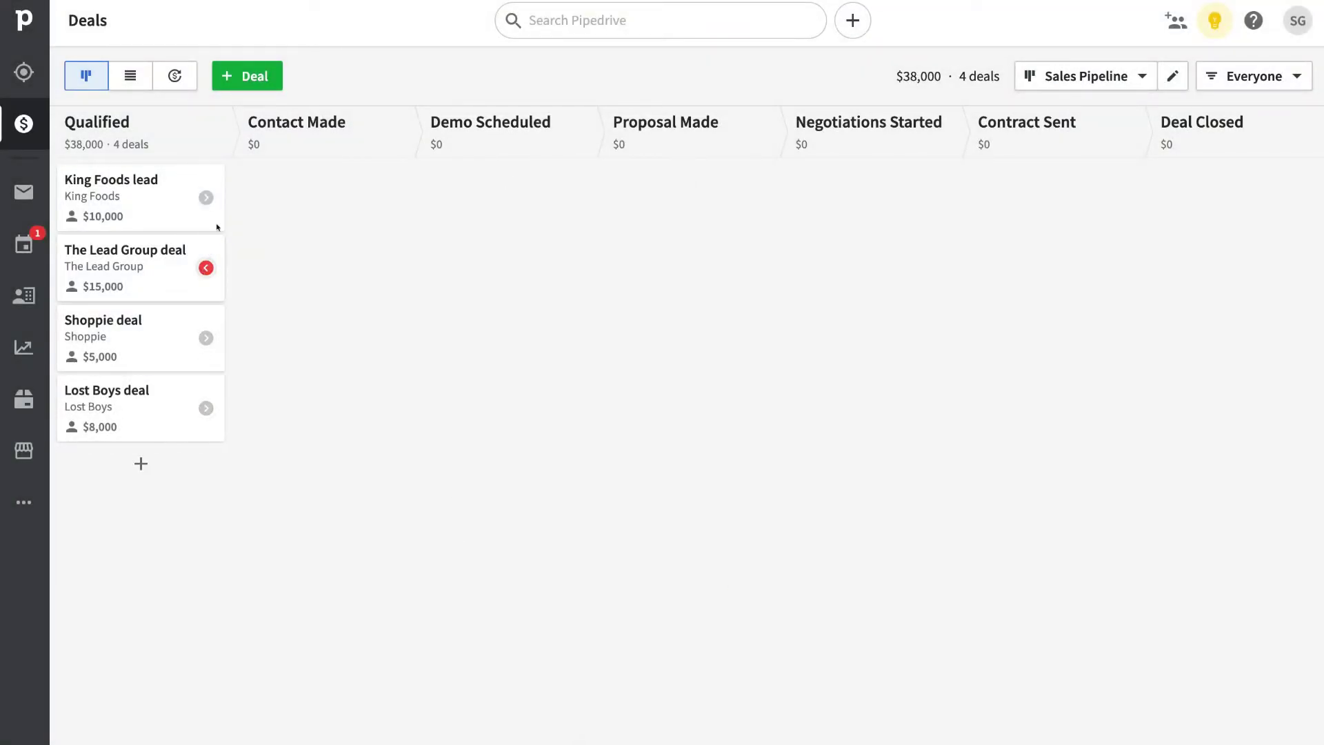
# Mark King Foods' Introduction Meeting done and save a follow-up Call for March 31, 2022.
pyautogui.click(198, 195)
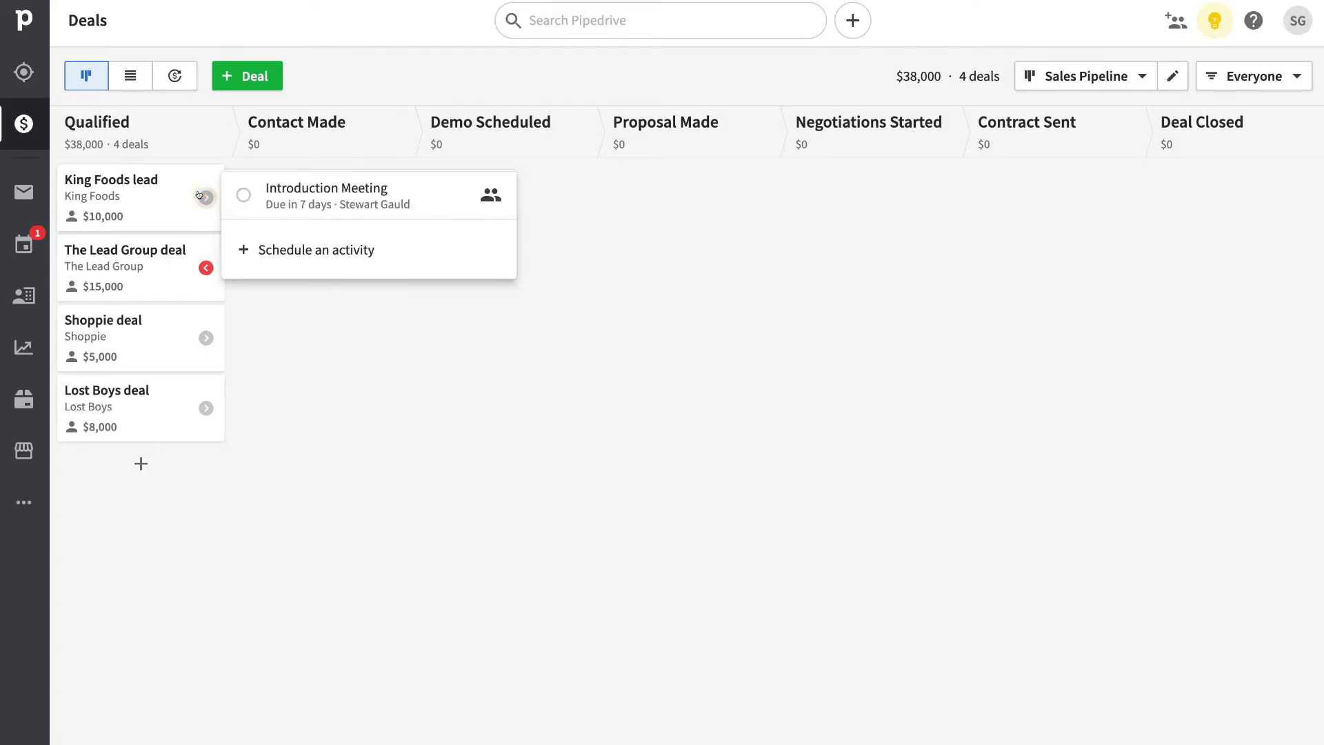
pyautogui.click(238, 195)
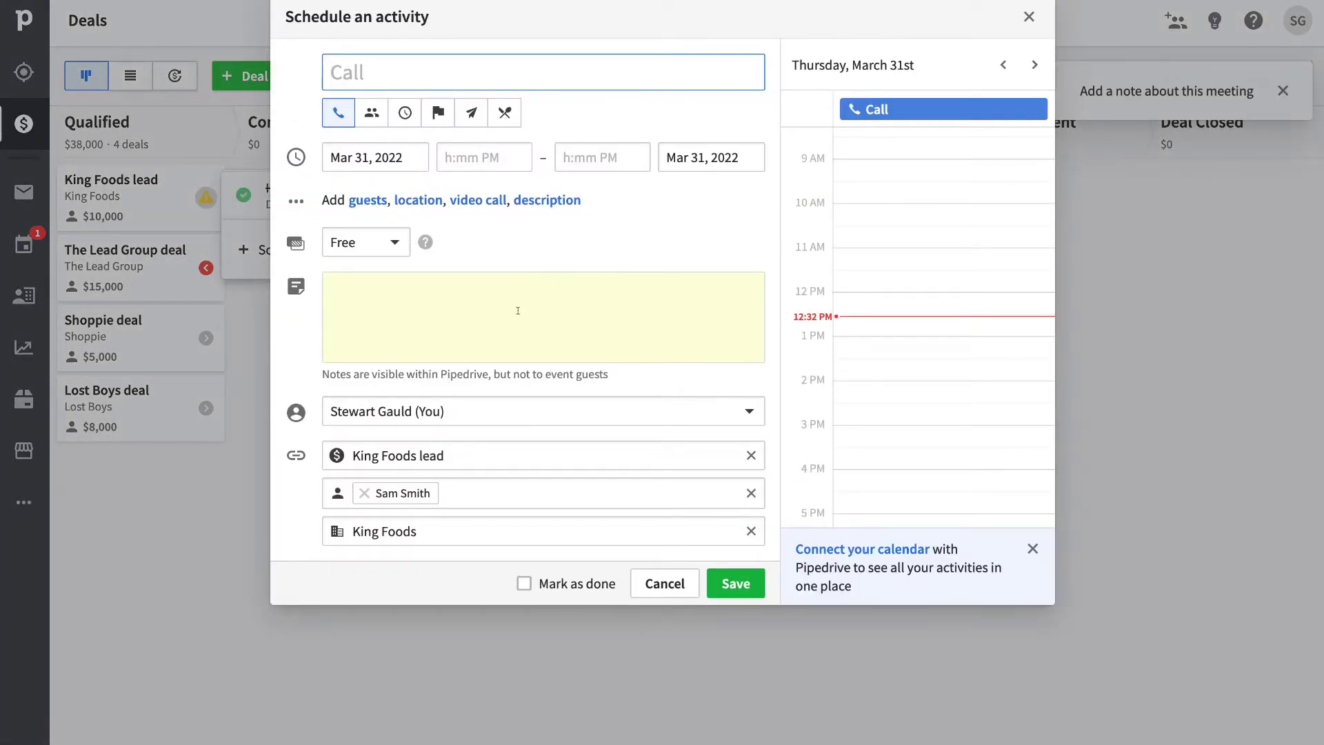
pyautogui.click(731, 583)
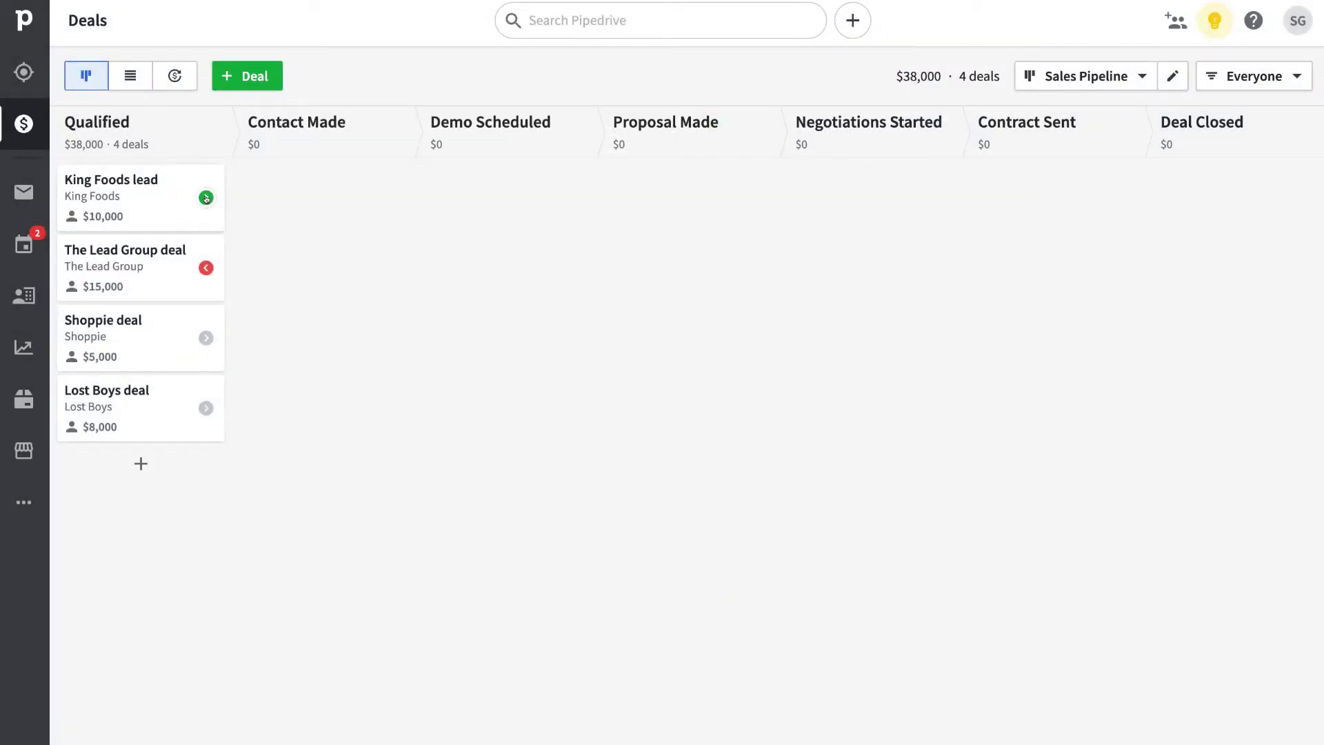
pyautogui.click(205, 198)
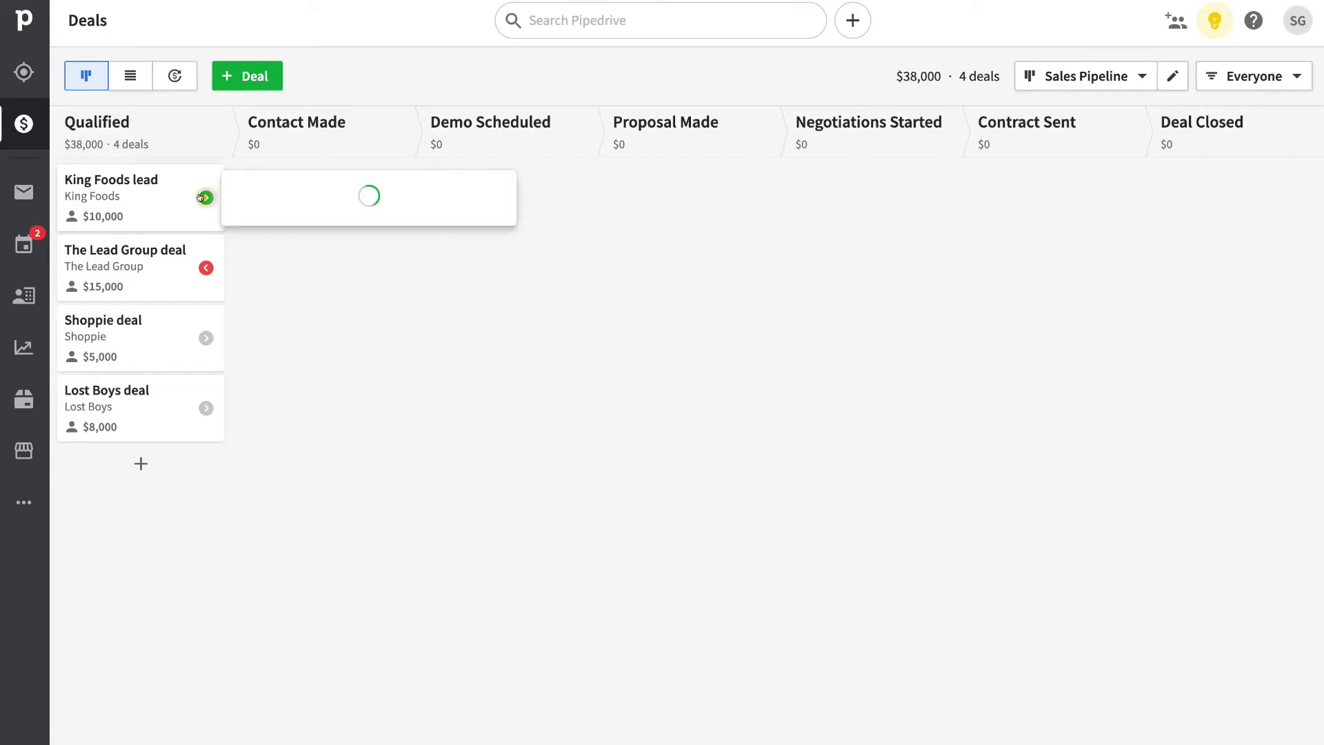
pyautogui.click(346, 323)
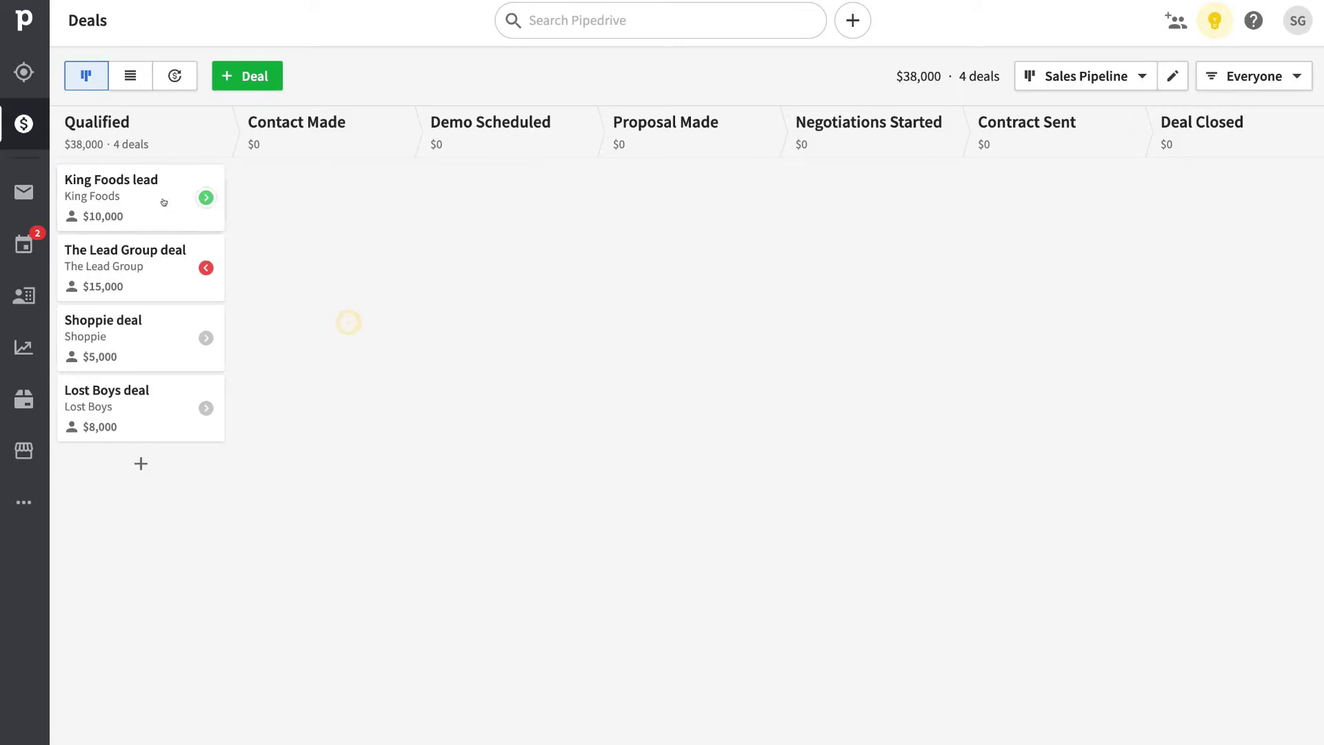
# Move King Foods through Contact Made into Proposal Made and open its deal details.
pyautogui.moveTo(105, 184); pyautogui.dragTo(295, 187)
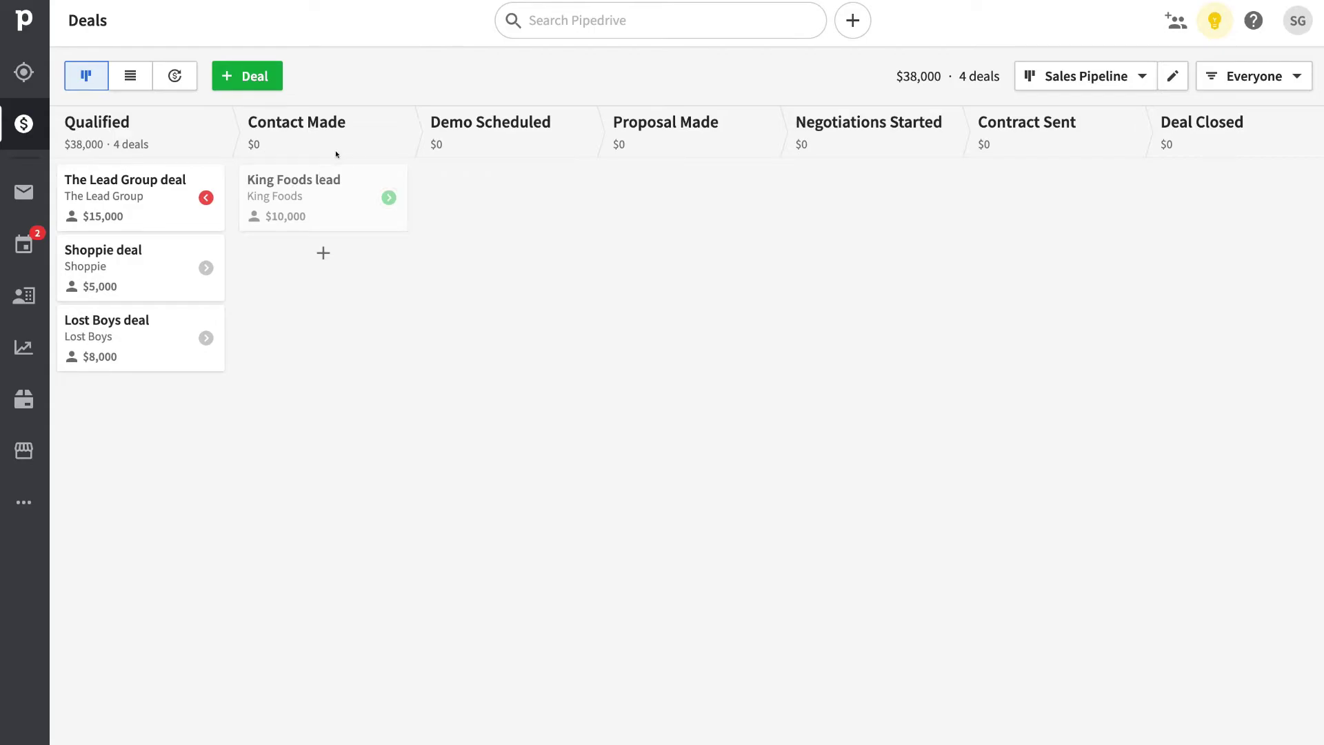
pyautogui.click(389, 198)
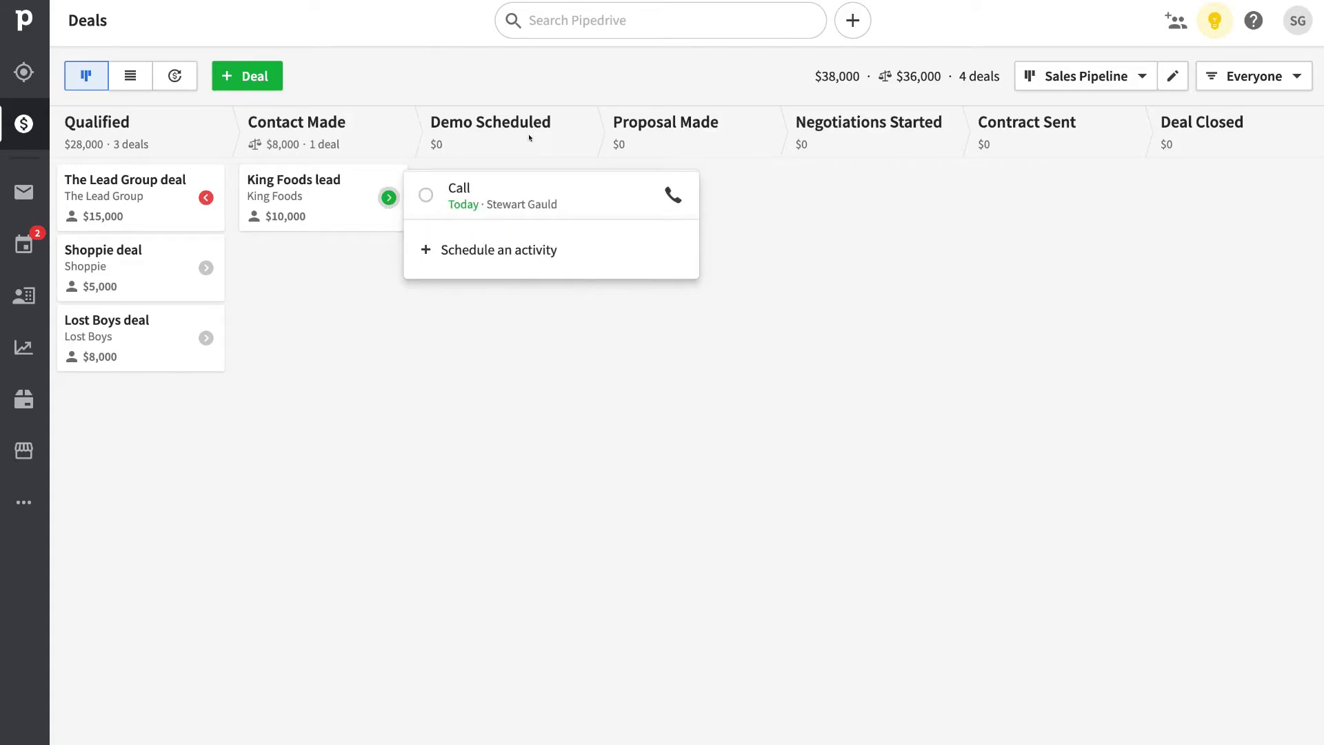
pyautogui.click(422, 314)
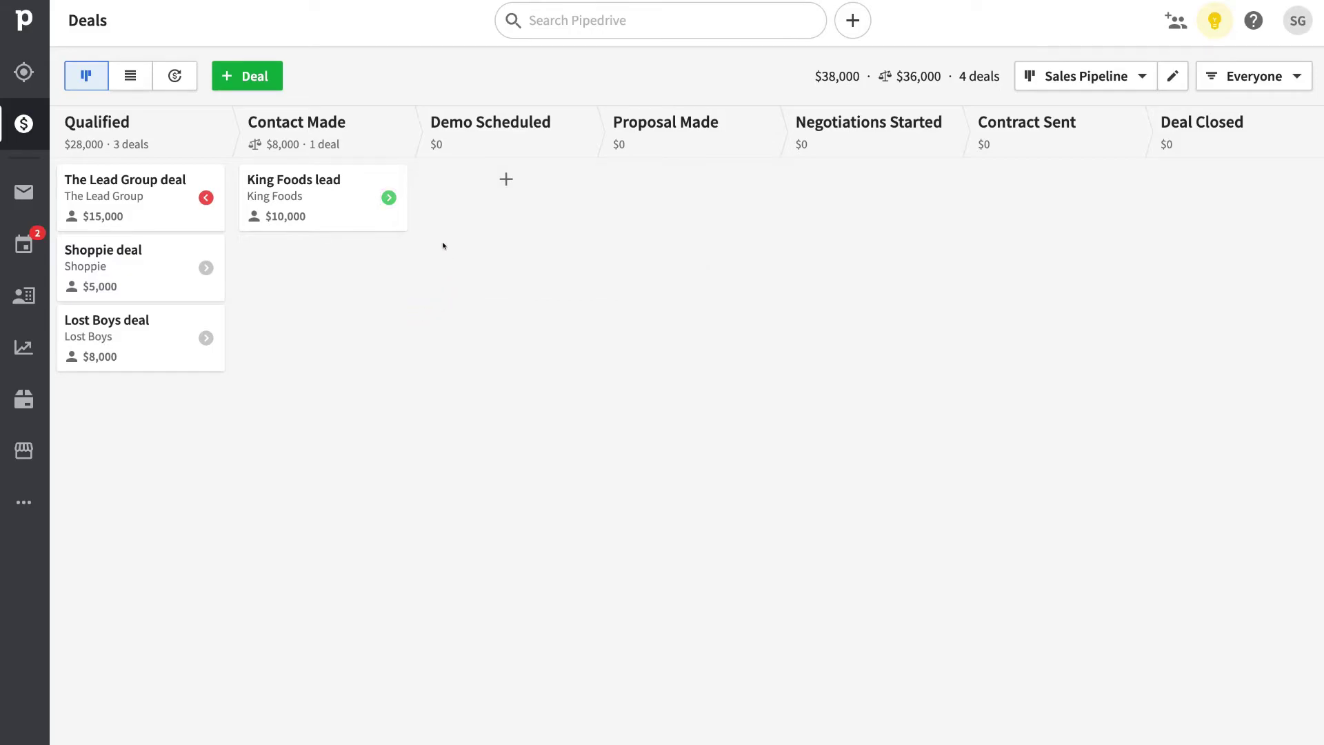
pyautogui.moveTo(286, 193); pyautogui.dragTo(654, 186)
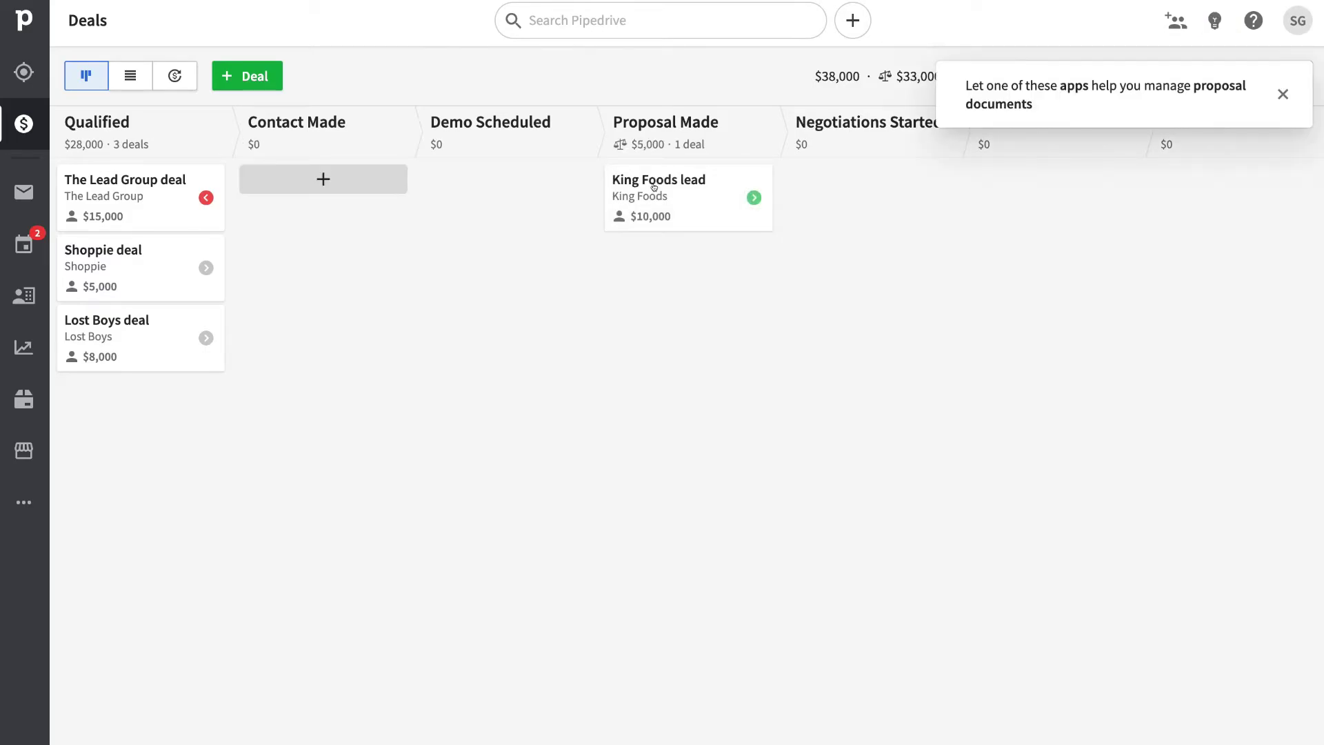
pyautogui.click(682, 188)
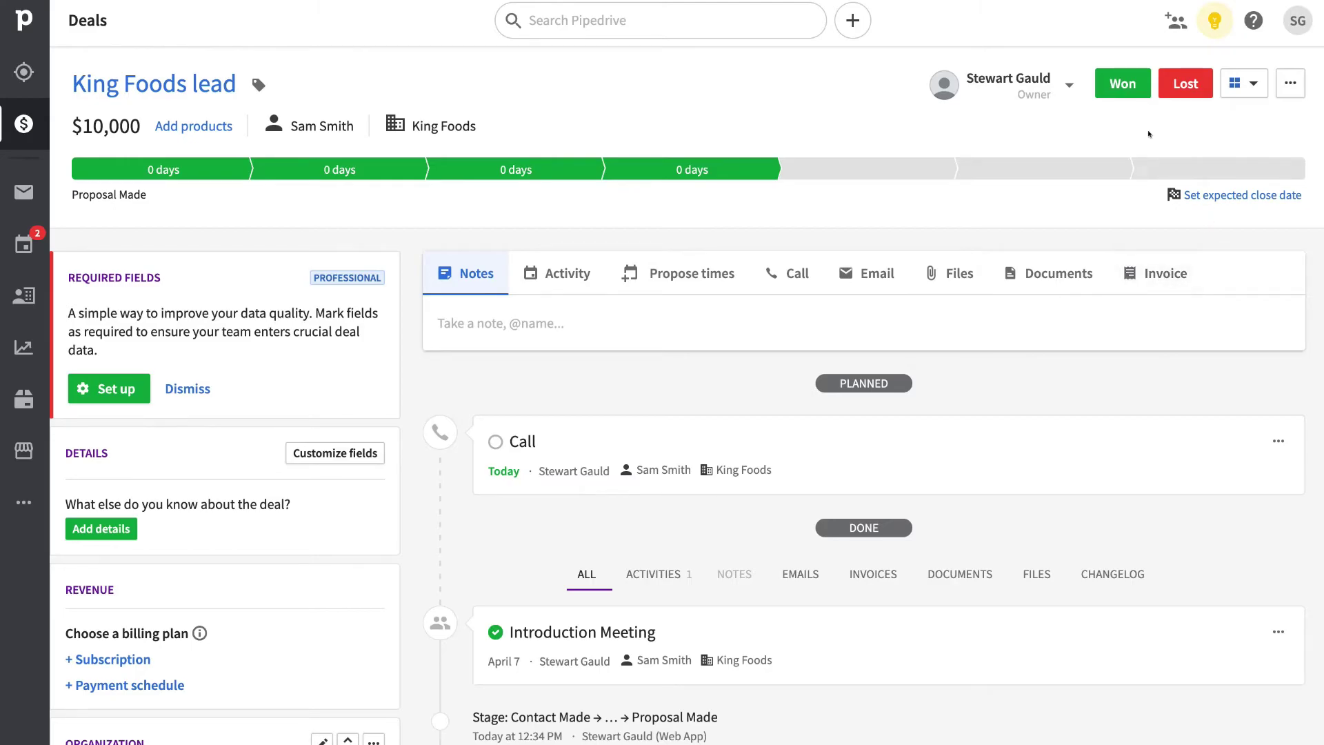
# Mark King Foods won, filter the board to all won deals, and move it to Deal Closed.
pyautogui.click(1108, 90)
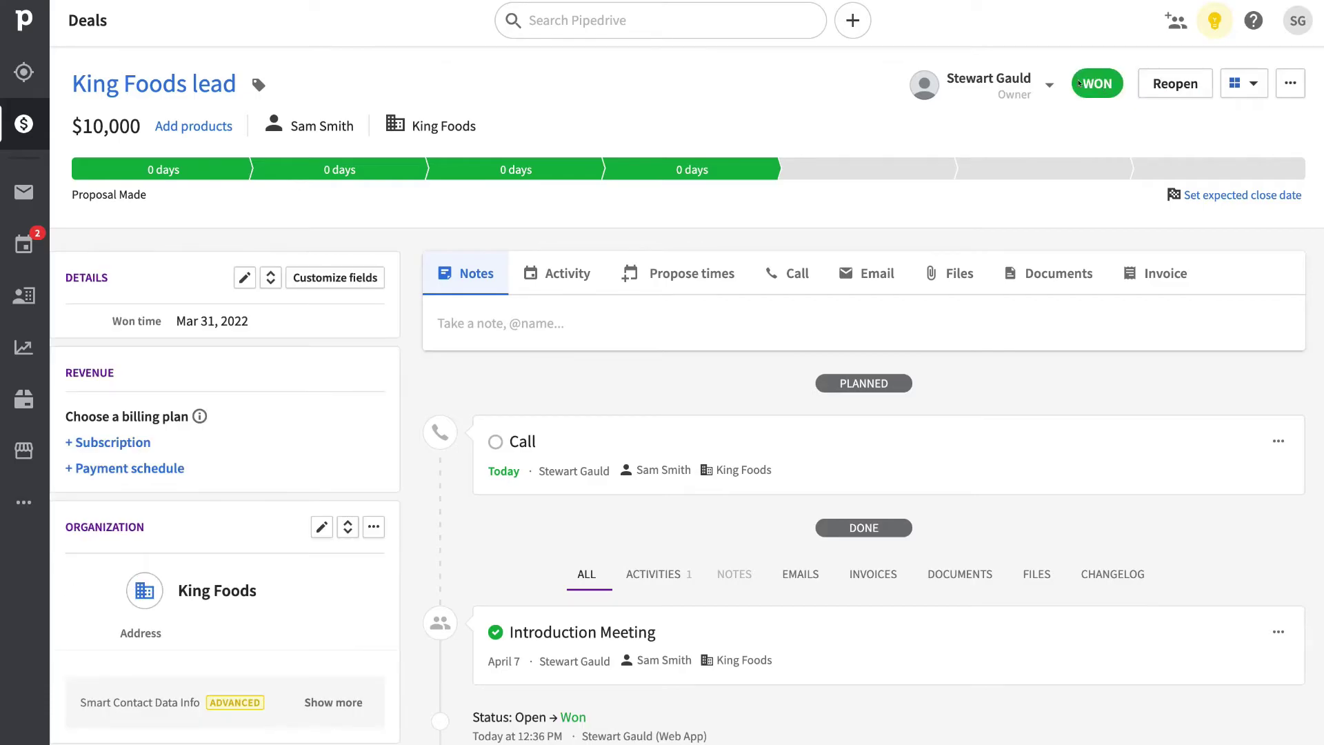
pyautogui.click(13, 119)
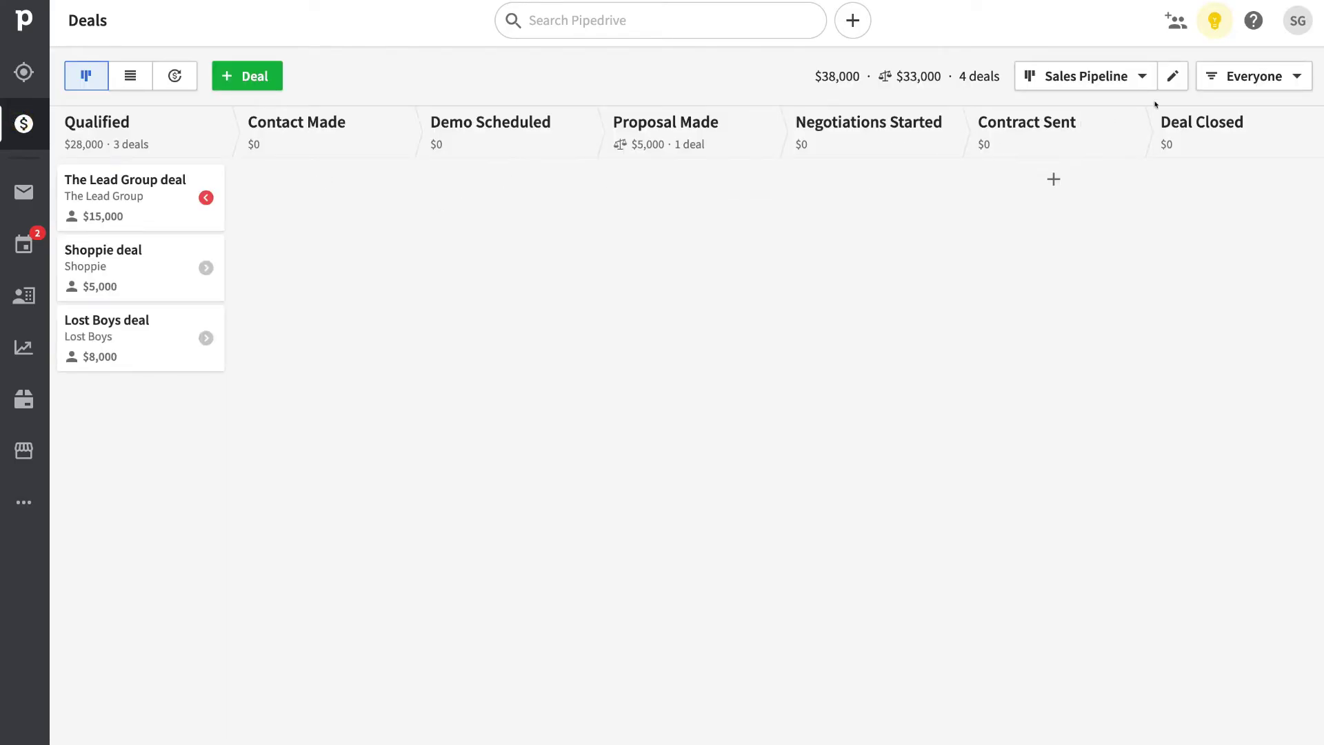
pyautogui.click(1209, 83)
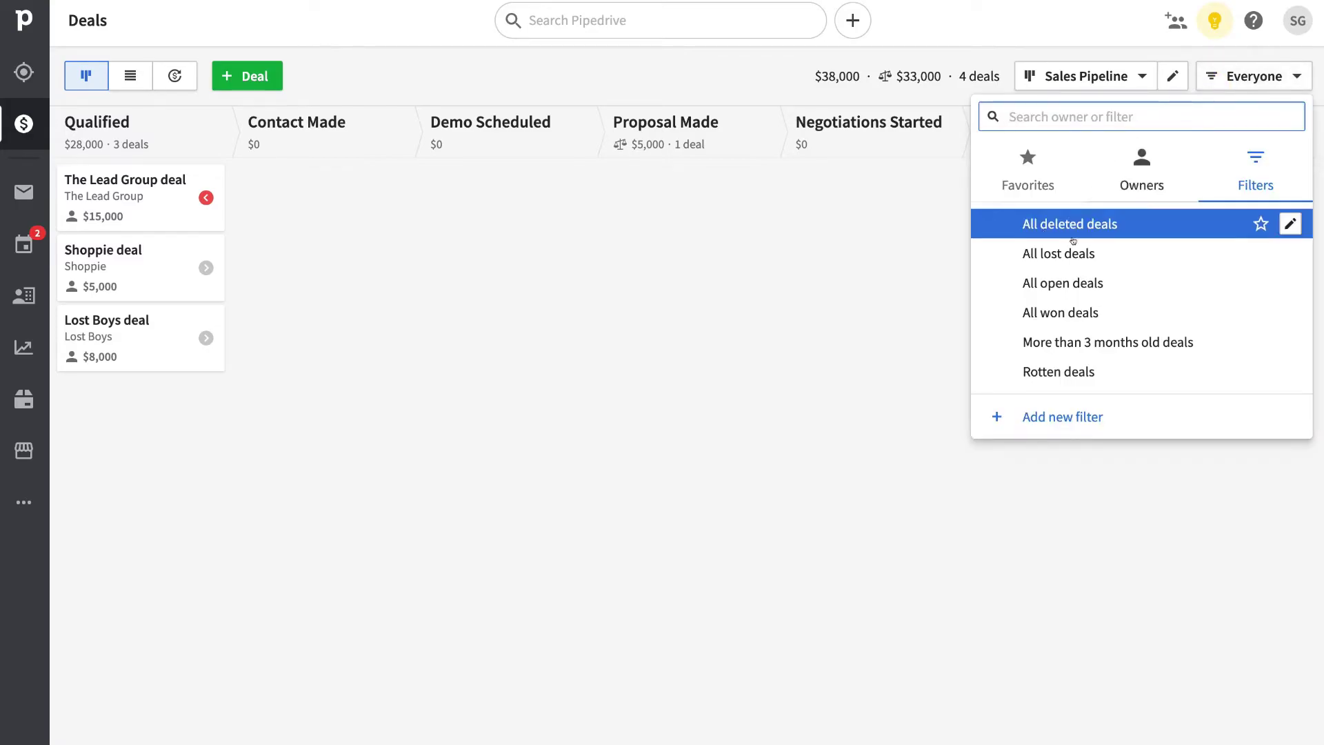
pyautogui.click(1117, 310)
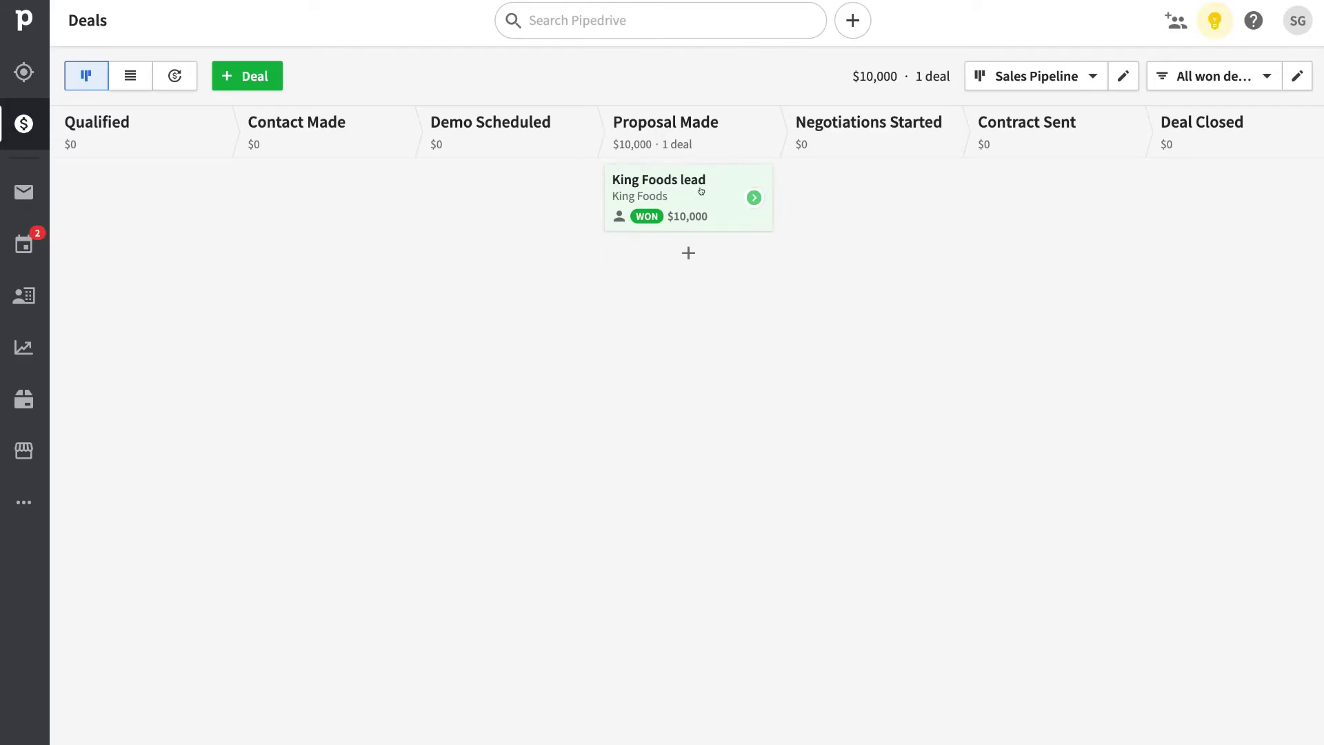
pyautogui.moveTo(701, 194); pyautogui.dragTo(1170, 165)
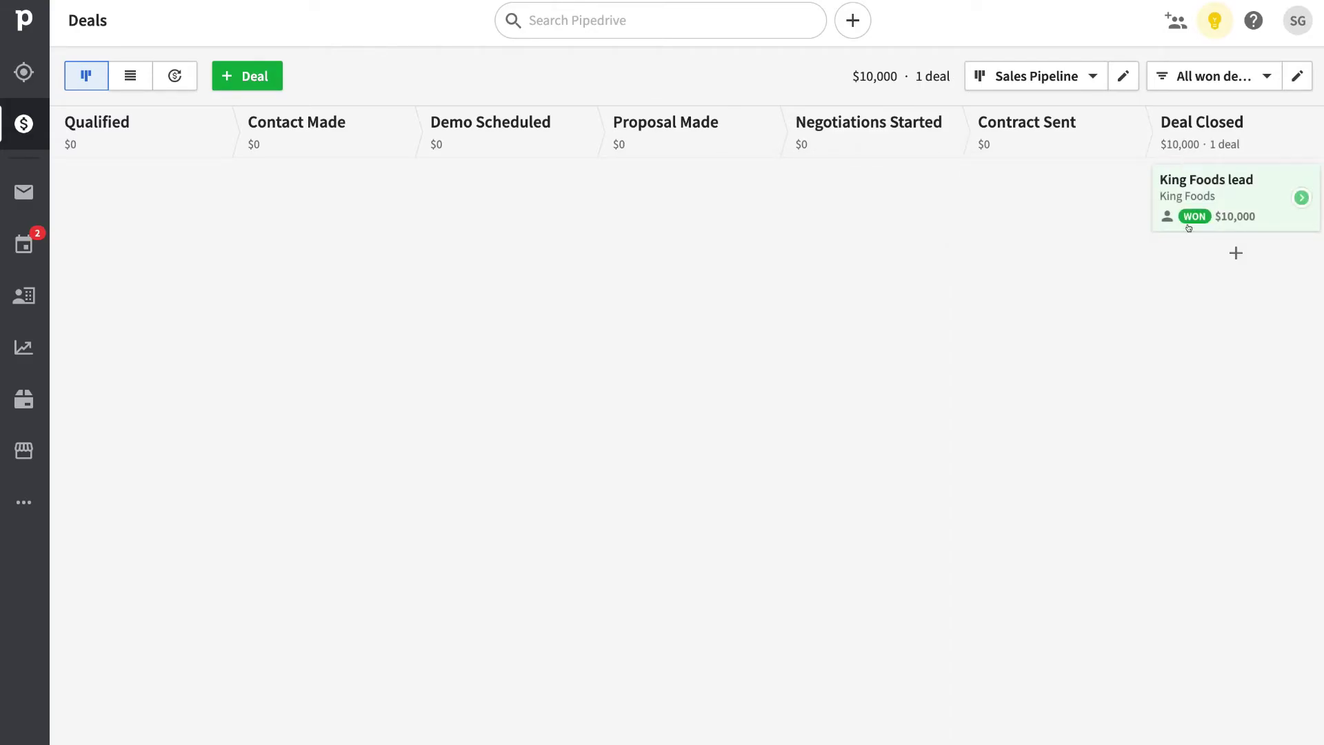
# Skim the Mail welcome page, then bring up the Activities list of four to-dos.
pyautogui.click(20, 186)
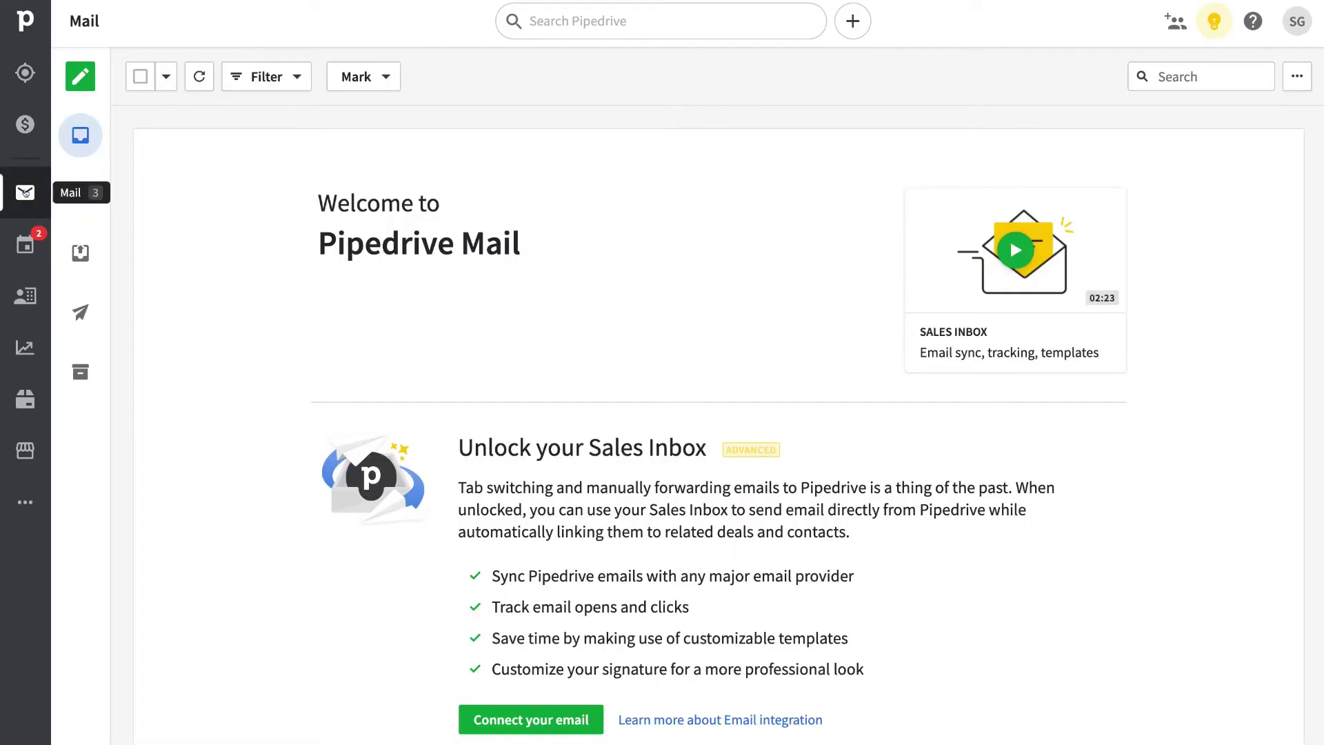
pyautogui.scroll(-3, 483, 517)
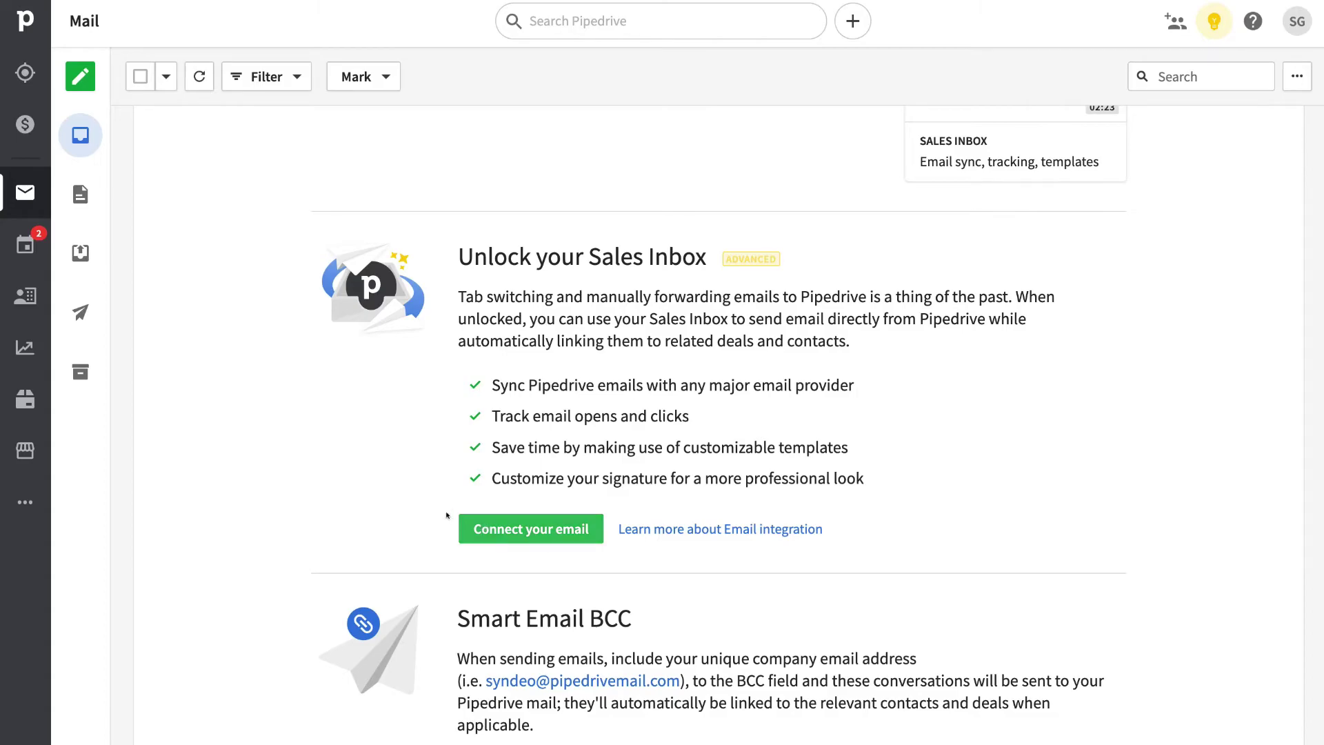
pyautogui.click(24, 243)
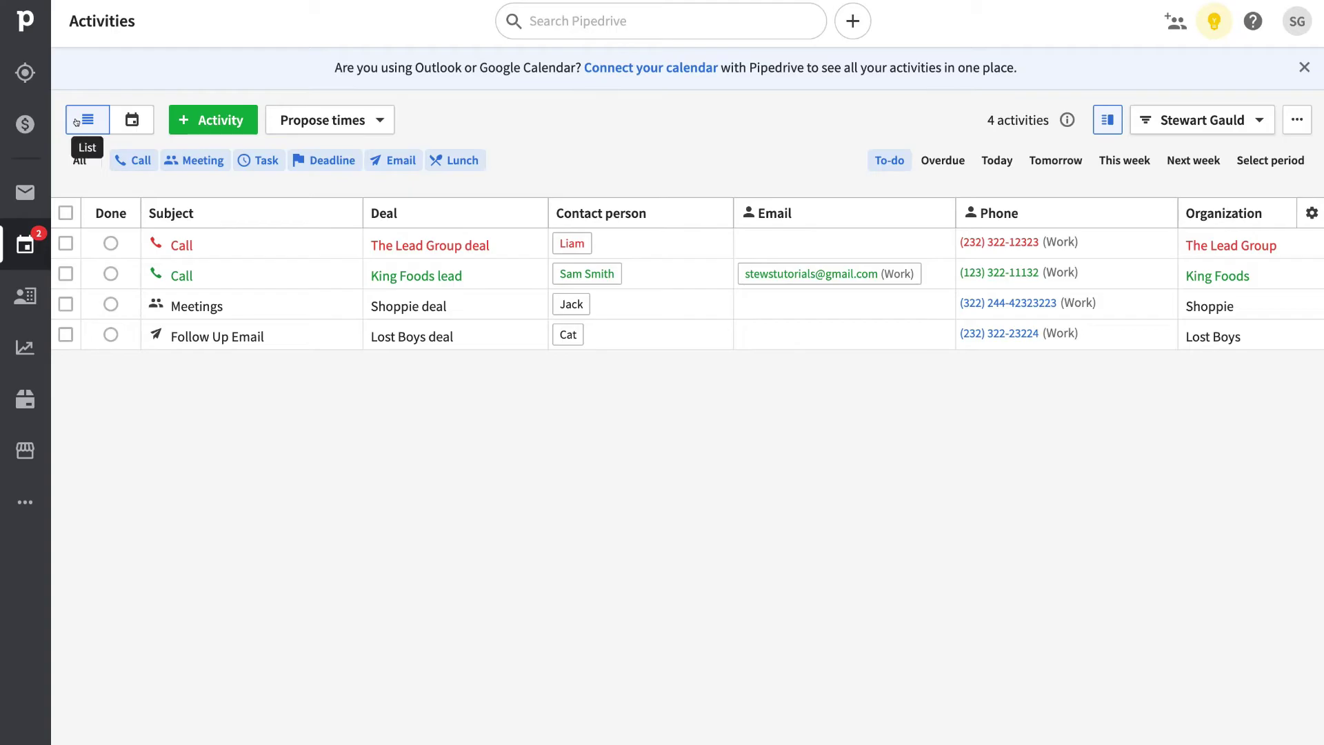
# View activities as a weekly calendar, then show the four people in Contacts.
pyautogui.click(130, 120)
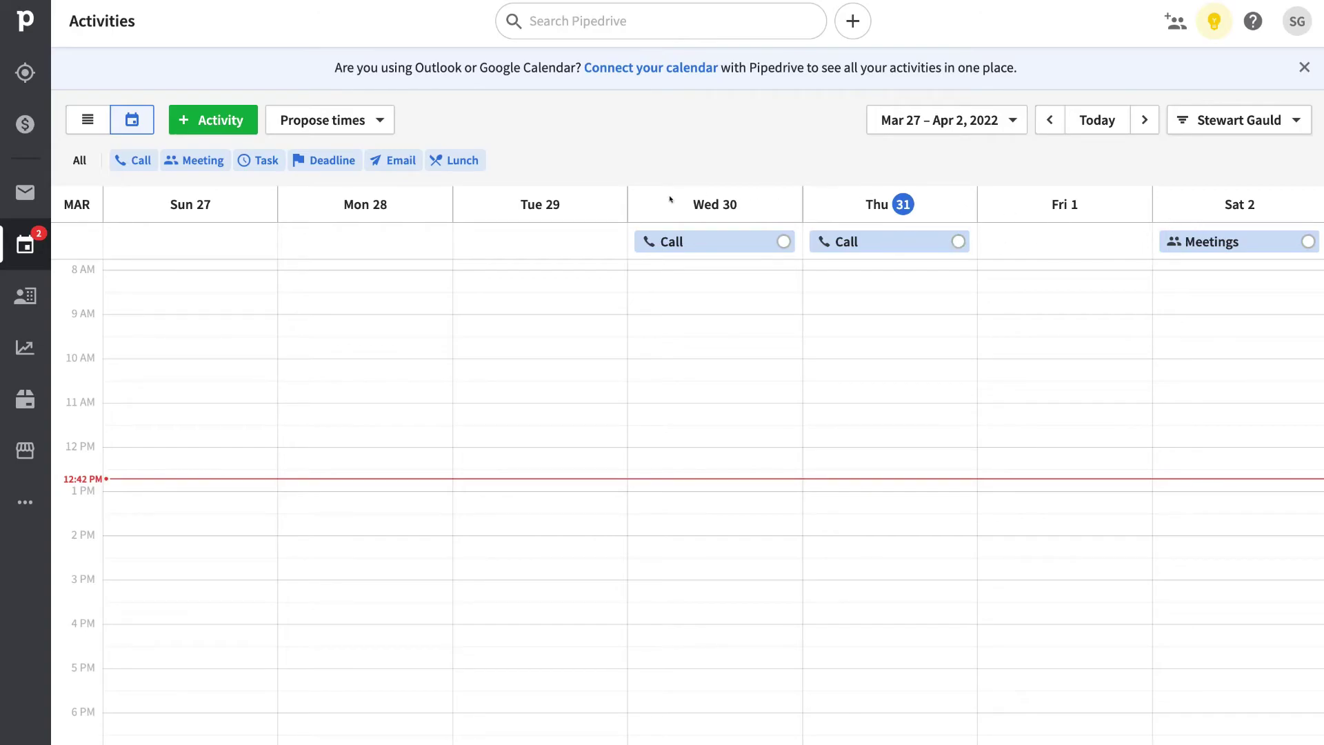
pyautogui.click(20, 293)
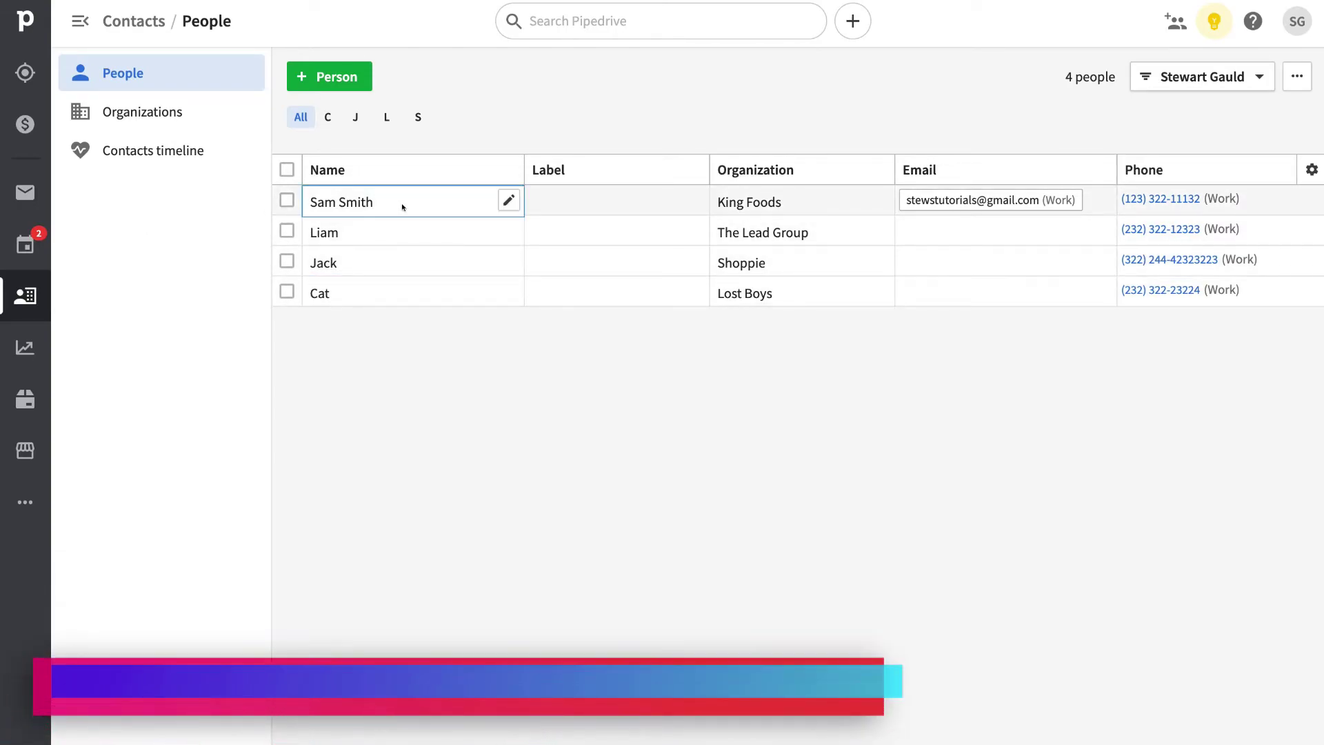
# Browse Organizations, the contacts timeline and Insights reports, then reach the empty Products page.
pyautogui.click(185, 114)
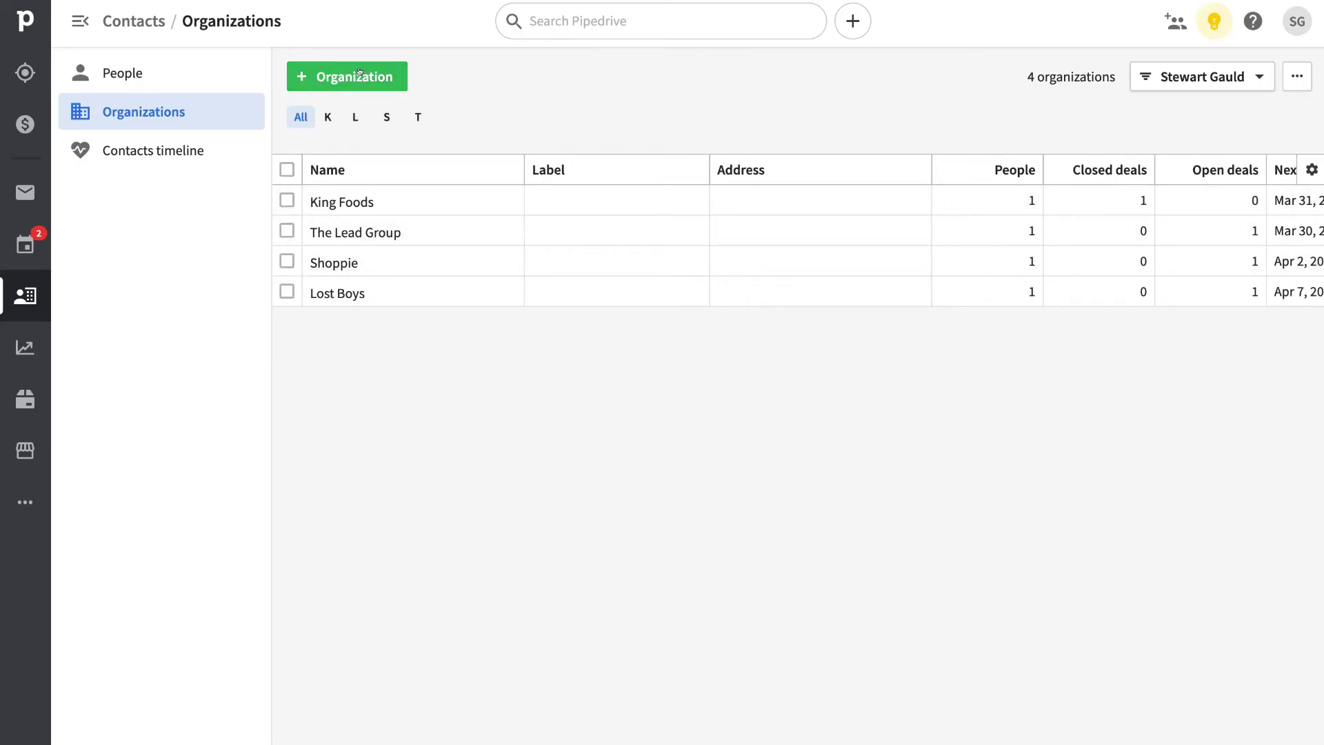
pyautogui.click(210, 147)
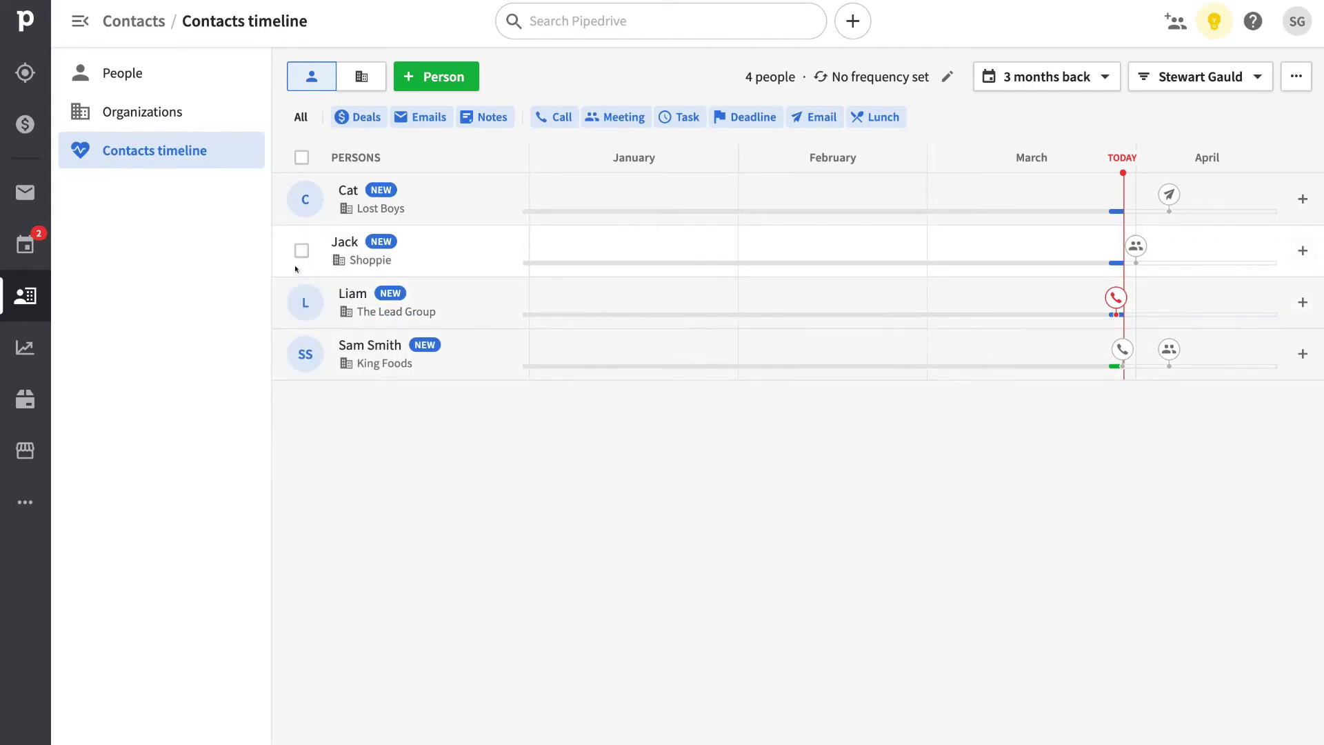
pyautogui.click(21, 344)
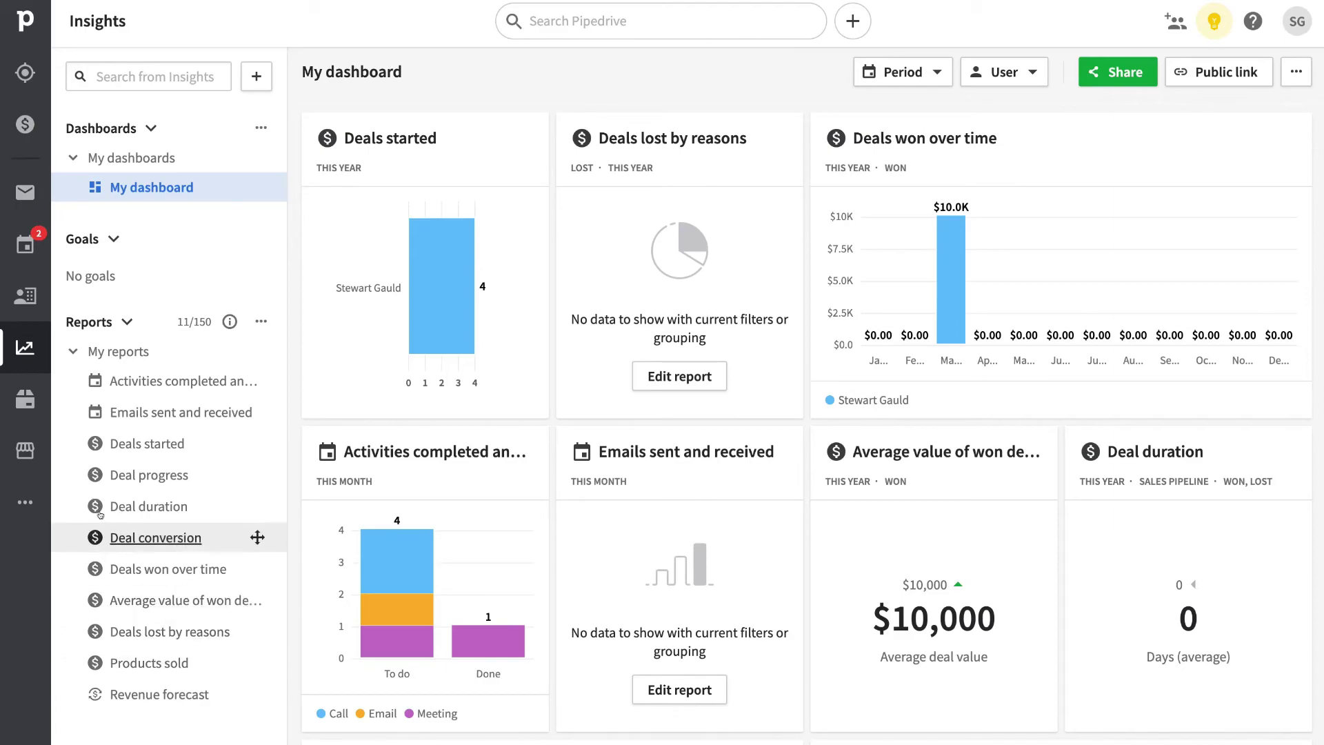
pyautogui.click(24, 397)
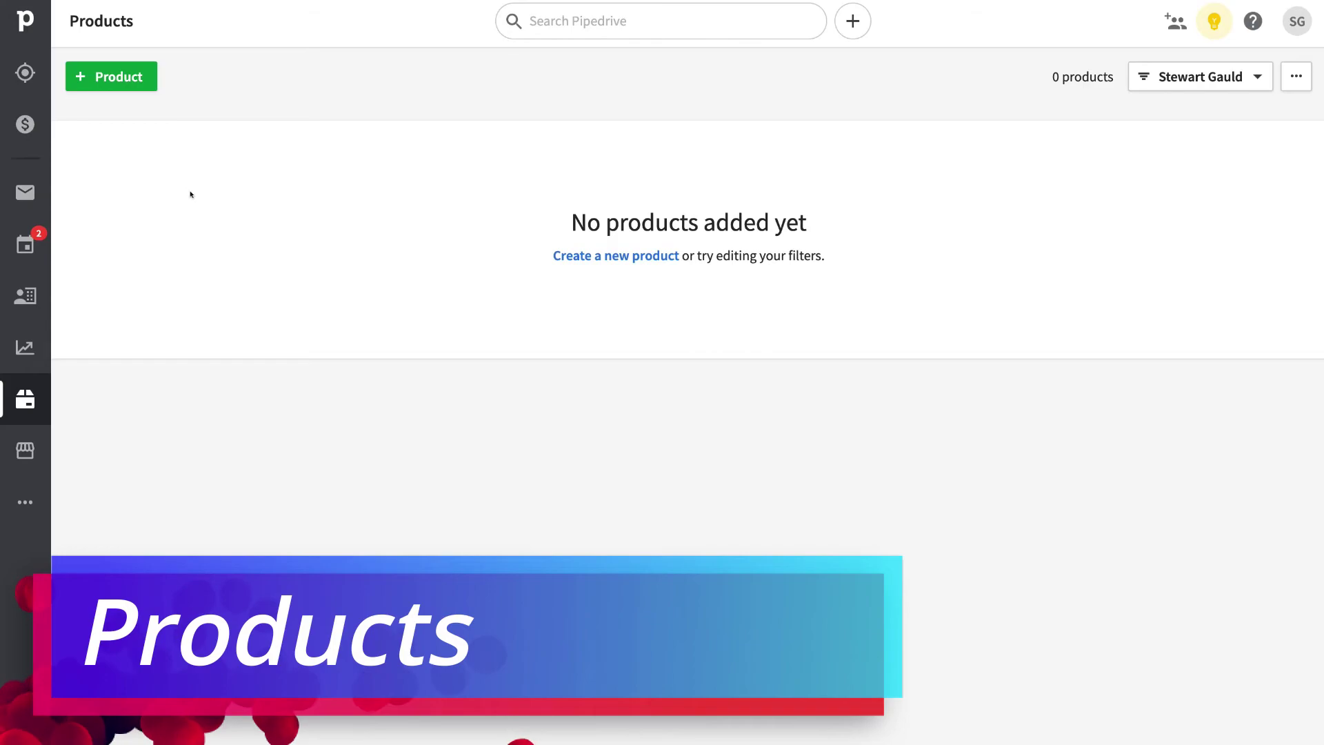
# Start and cancel a new product, view the Marketplace, then list More features.
pyautogui.click(95, 74)
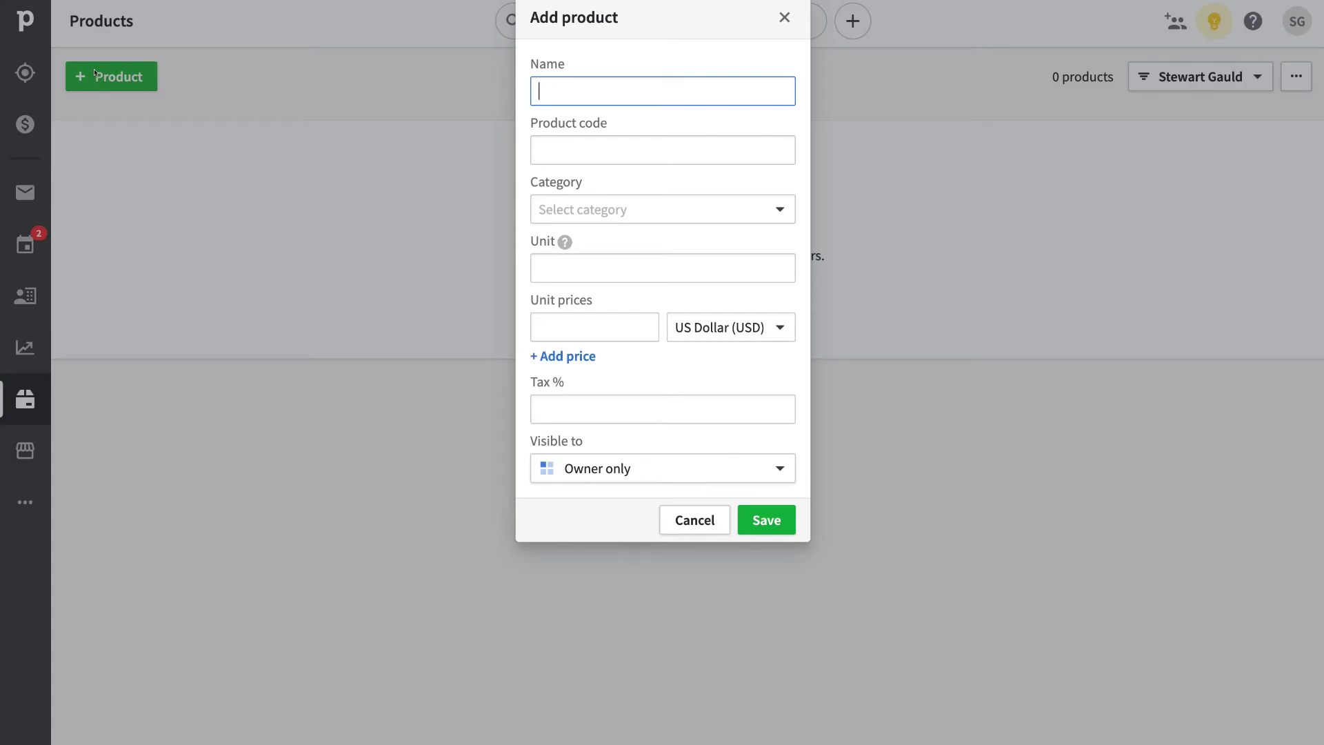
pyautogui.click(712, 527)
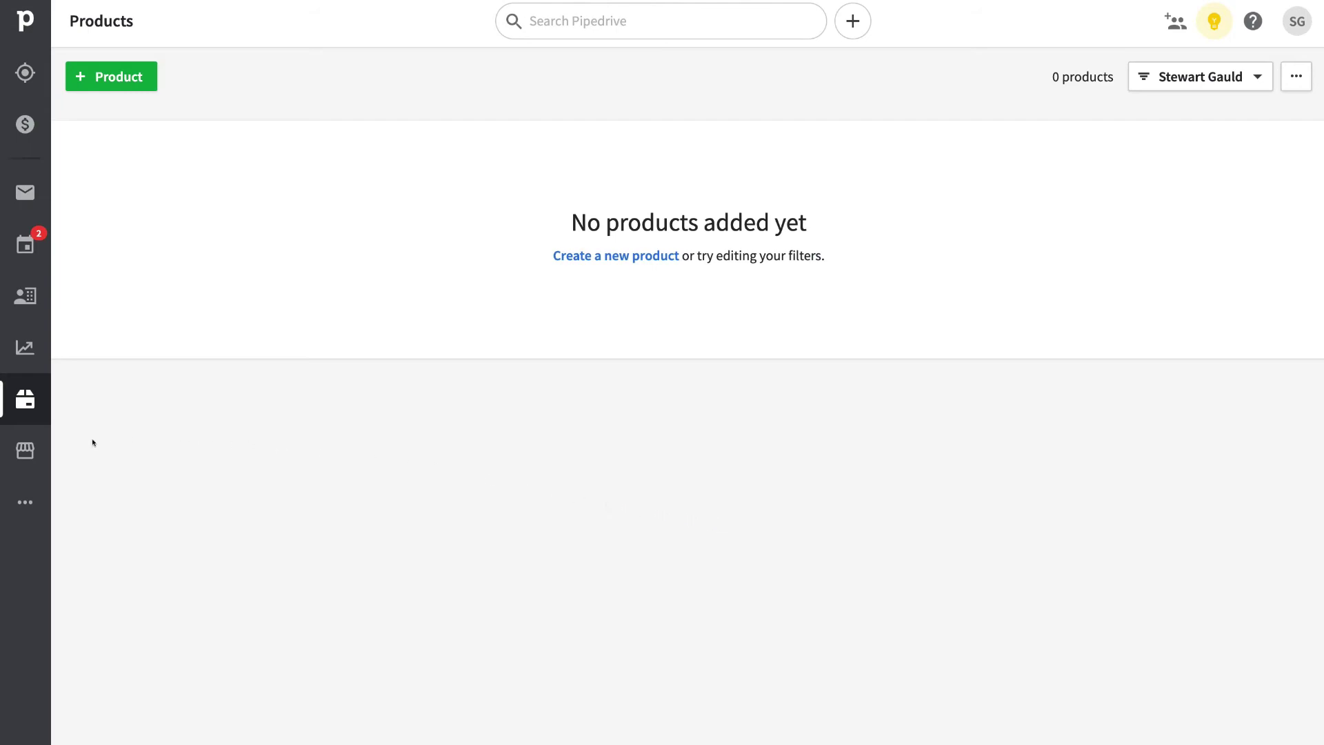
pyautogui.click(25, 448)
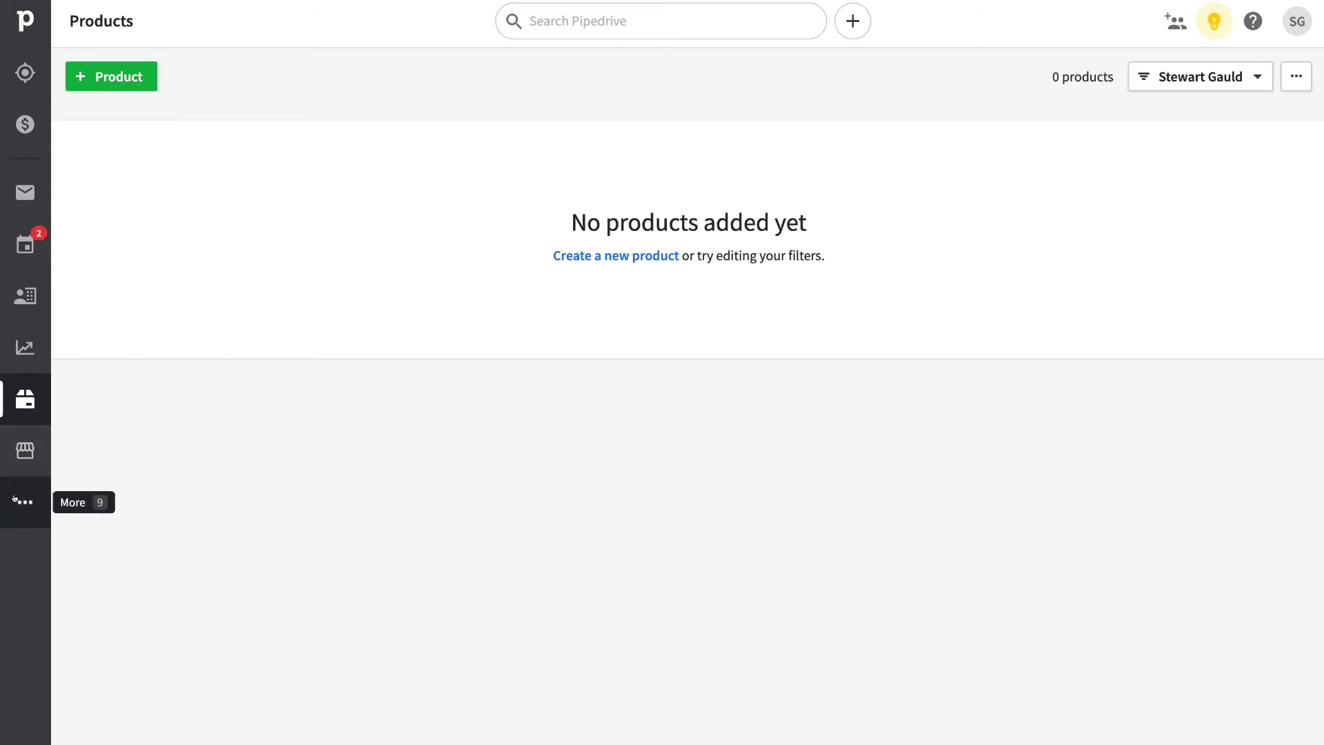
pyautogui.click(15, 500)
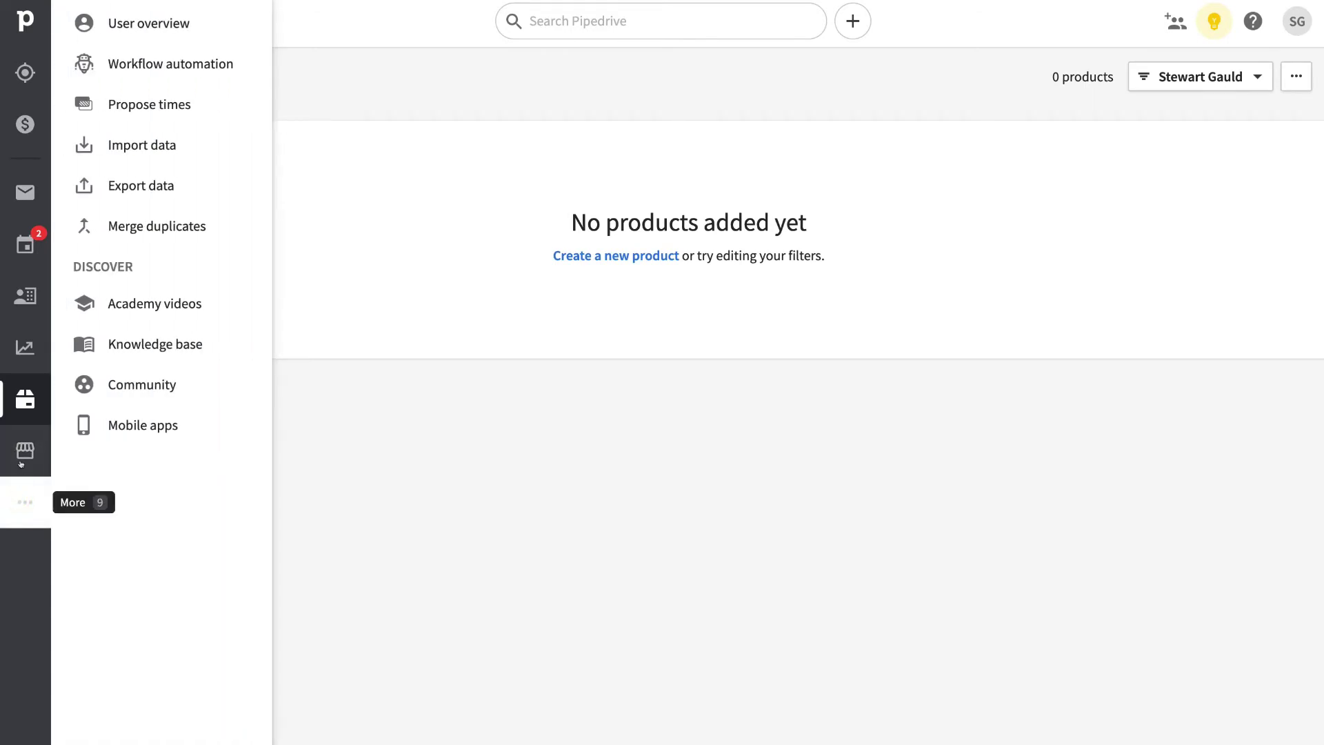